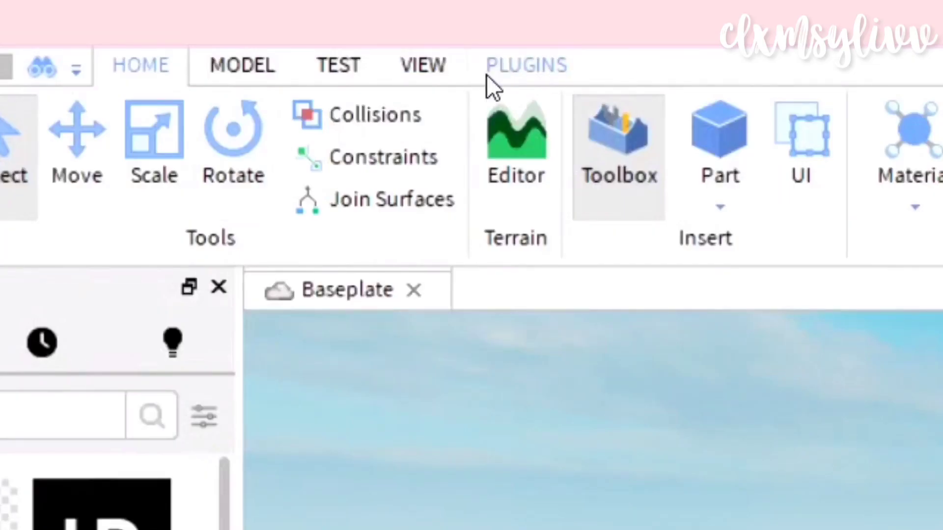
Step: Load the player's avatar by username as an R15 character via Load Character Pro, then focus on it
{"action": "left_click", "coordinate": [491, 76]}
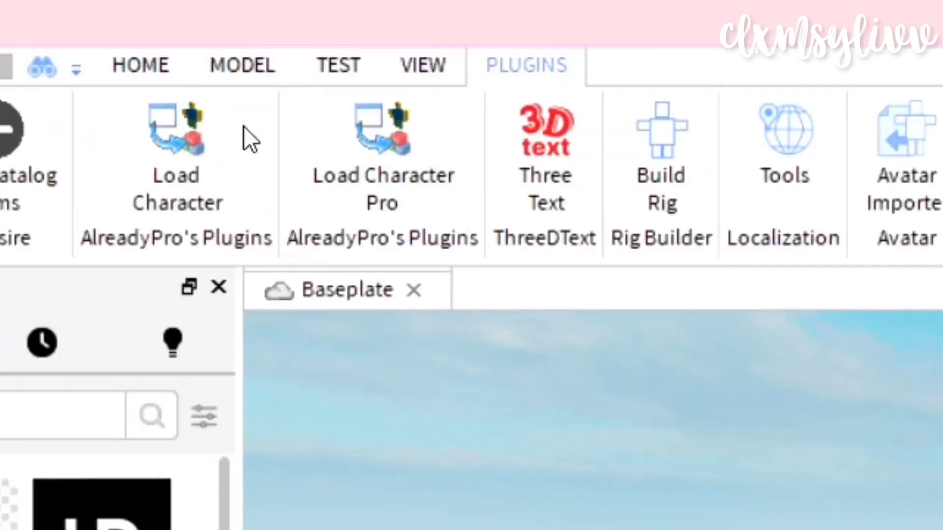
{"action": "left_click", "coordinate": [399, 151]}
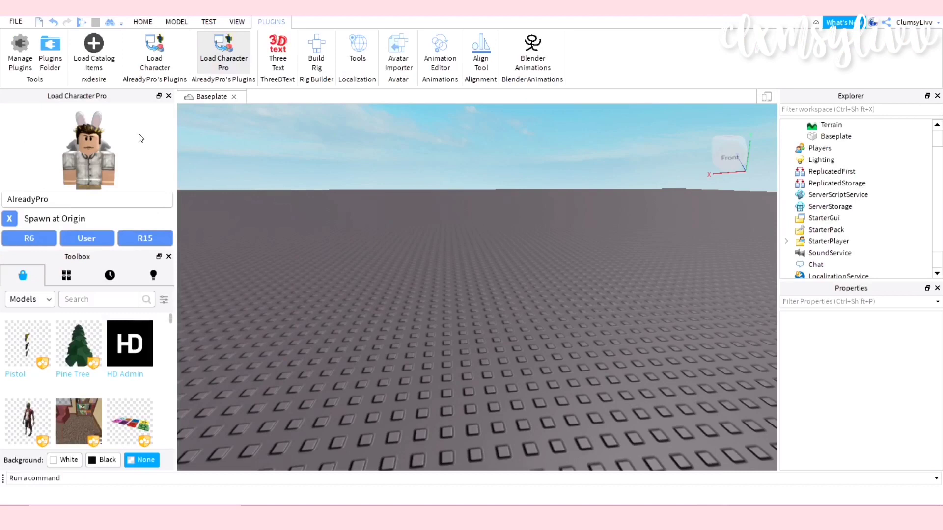
{"action": "double_click", "coordinate": [66, 204]}
{"action": "type", "text": "c"}
{"action": "type", "text": "lumsylivv"}
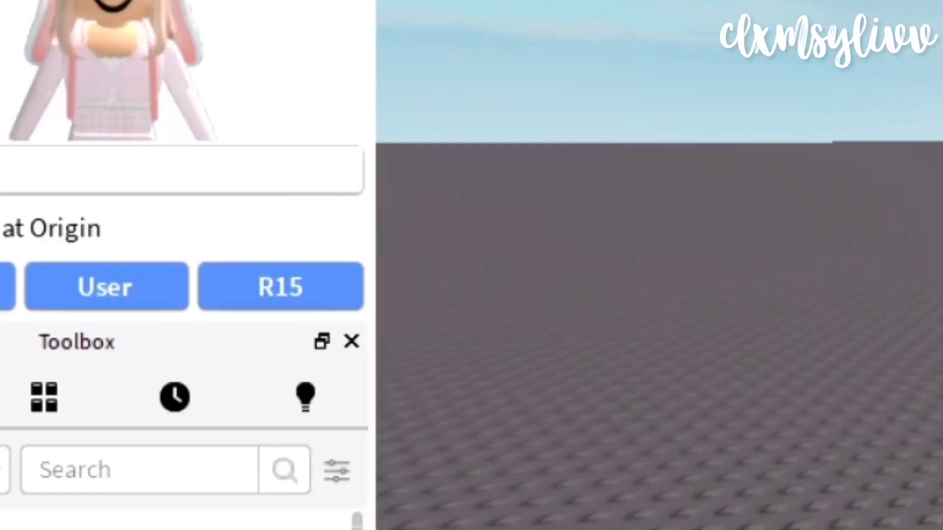
{"action": "left_click", "coordinate": [318, 290]}
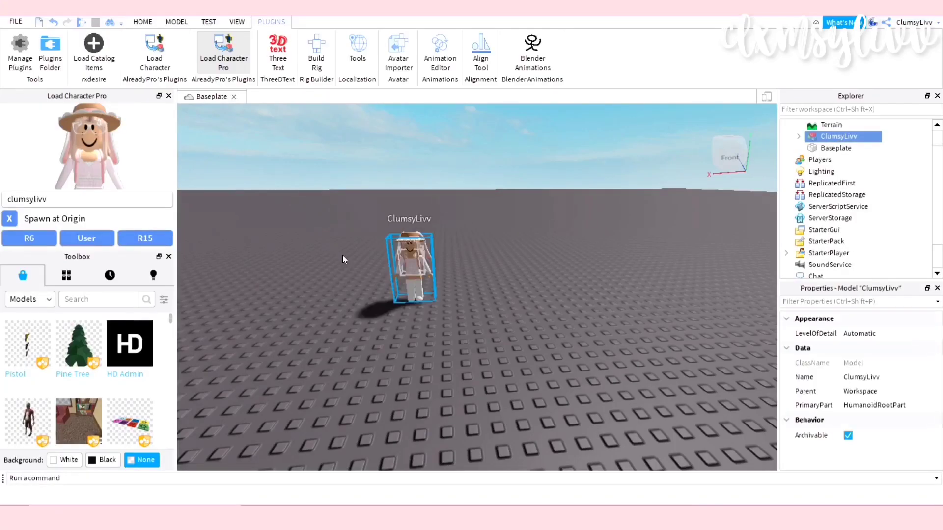
{"action": "key", "text": "f"}
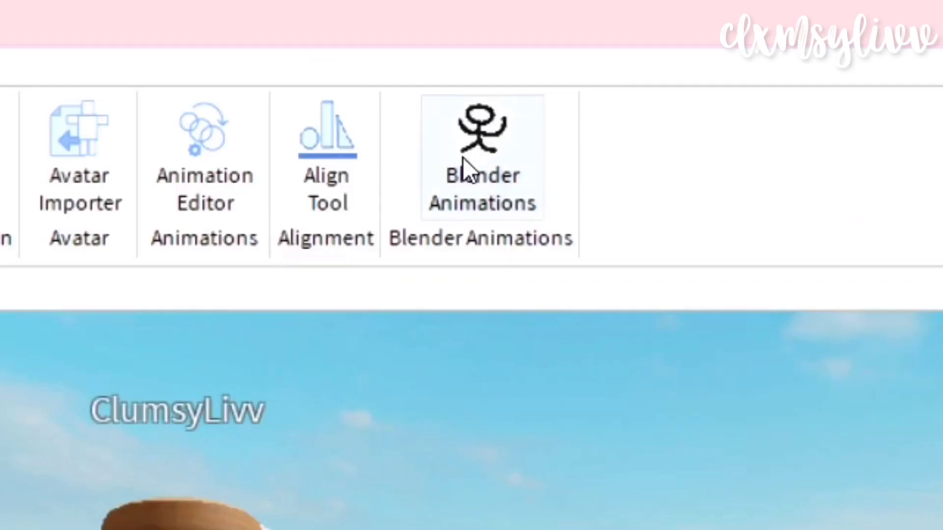
Step: Export the avatar's rig from the Blender Animations plugin panel
{"action": "left_click", "coordinate": [495, 175]}
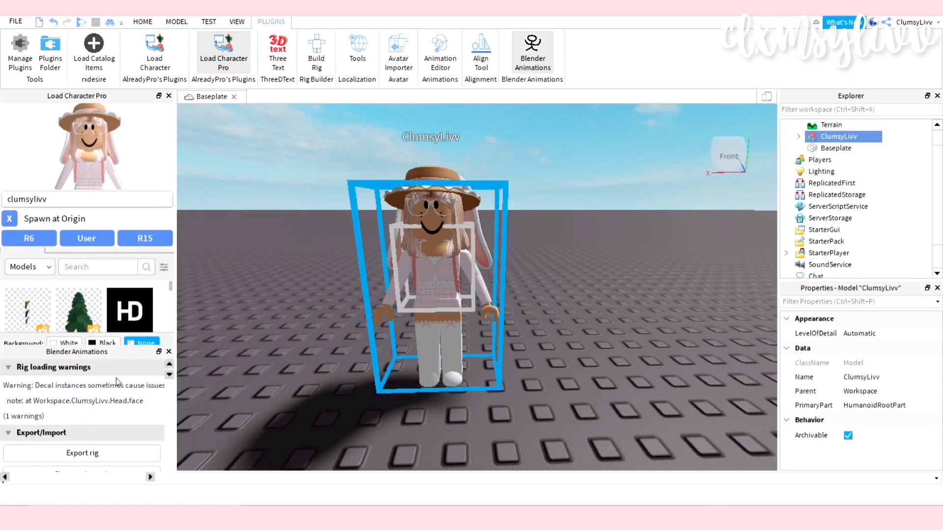
{"action": "scroll", "coordinate": [116, 384], "scroll_direction": "down", "scroll_amount": 3}
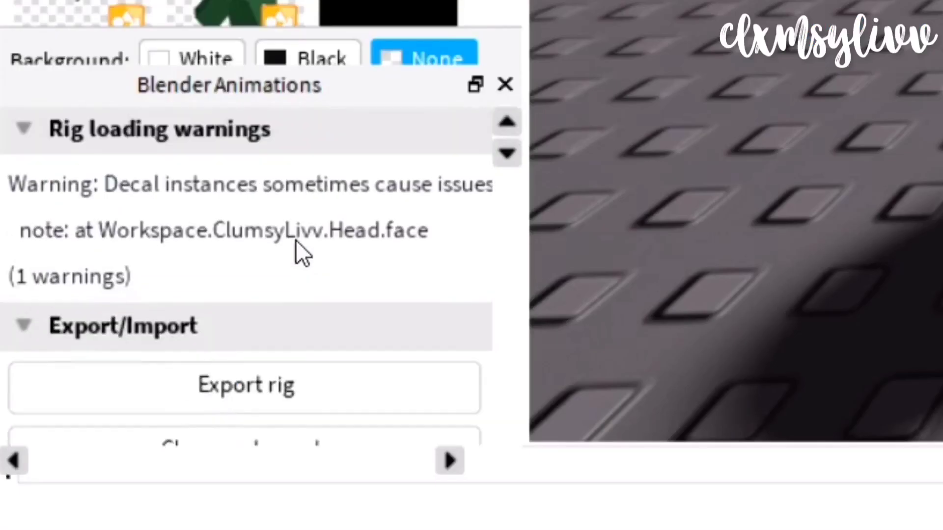
{"action": "scroll", "coordinate": [101, 406], "scroll_direction": "up", "scroll_amount": 3}
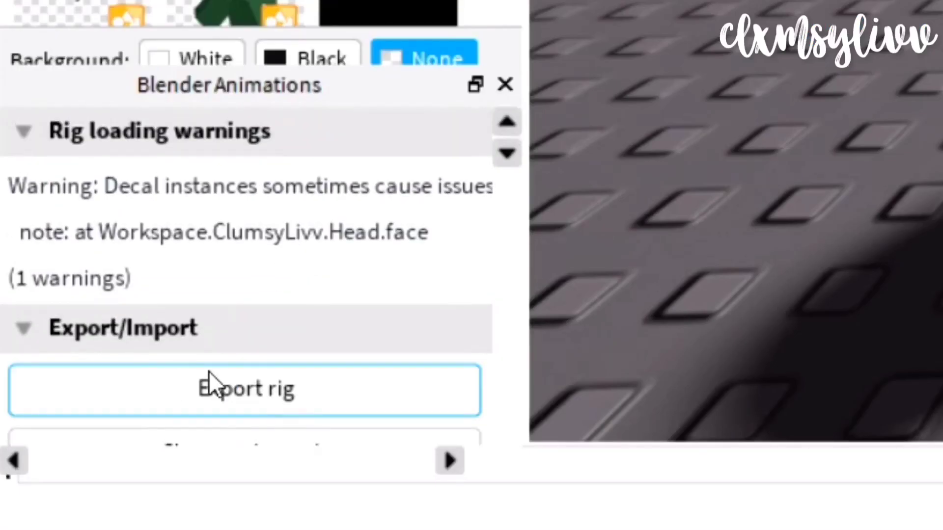
{"action": "left_click", "coordinate": [206, 394]}
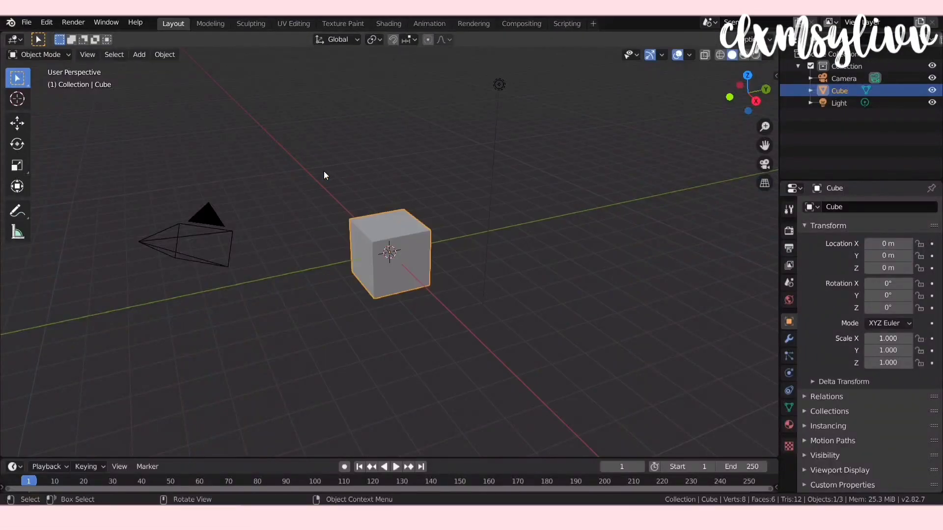
Step: Delete the default cube, camera and light, then bring up Blender's Preferences
{"action": "key", "text": "a"}
{"action": "key", "text": "x"}
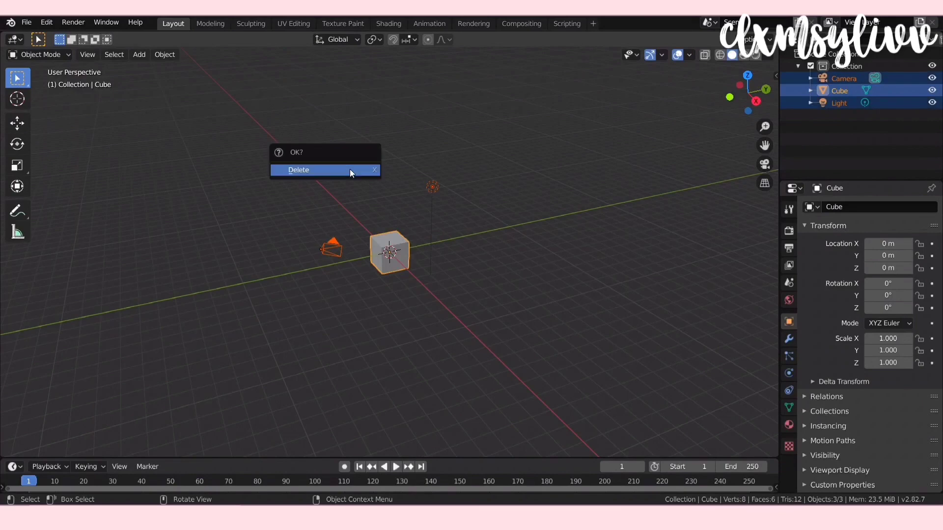
{"action": "left_click", "coordinate": [350, 169]}
{"action": "key", "text": "shift+grave"}
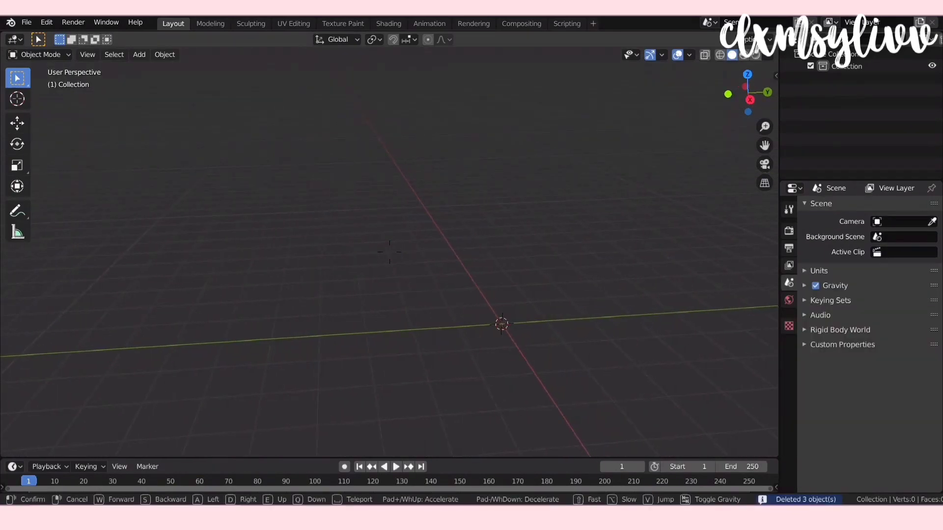
{"action": "left_click", "coordinate": [390, 252]}
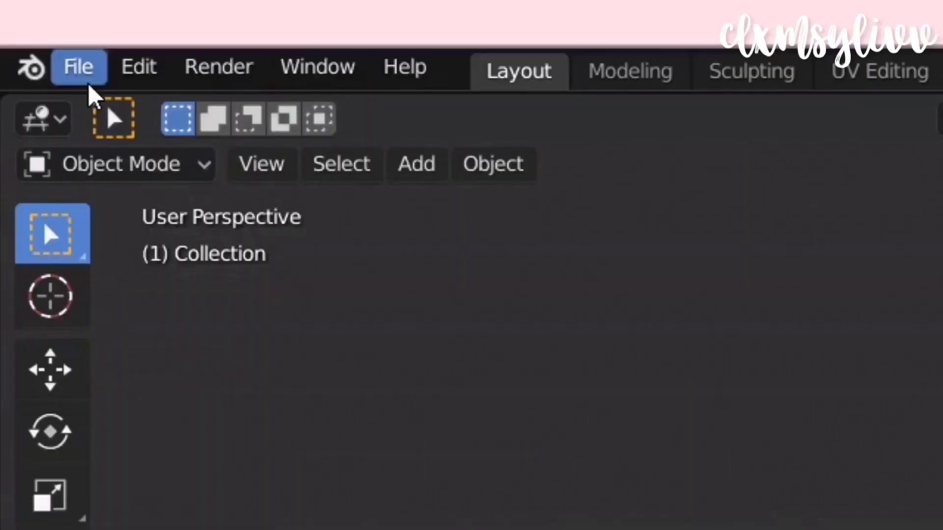
{"action": "left_click", "coordinate": [48, 23]}
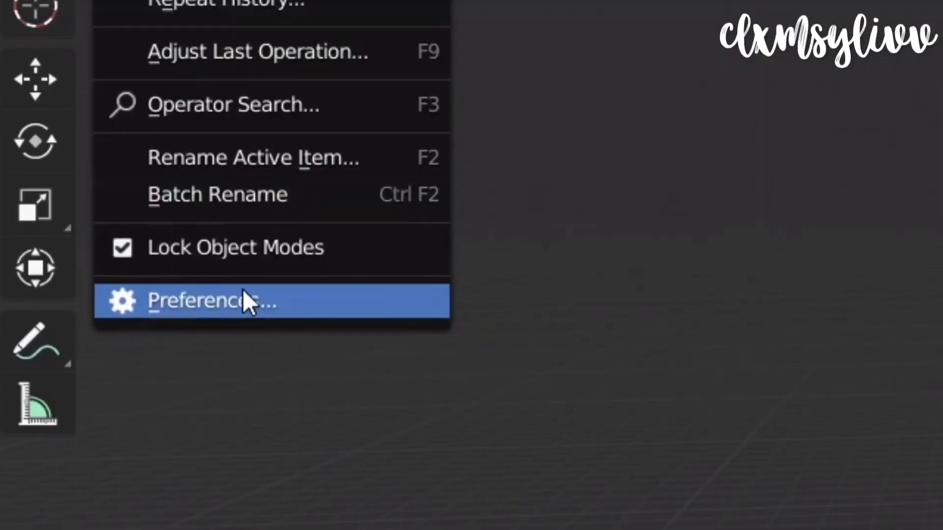
{"action": "left_click", "coordinate": [87, 197]}
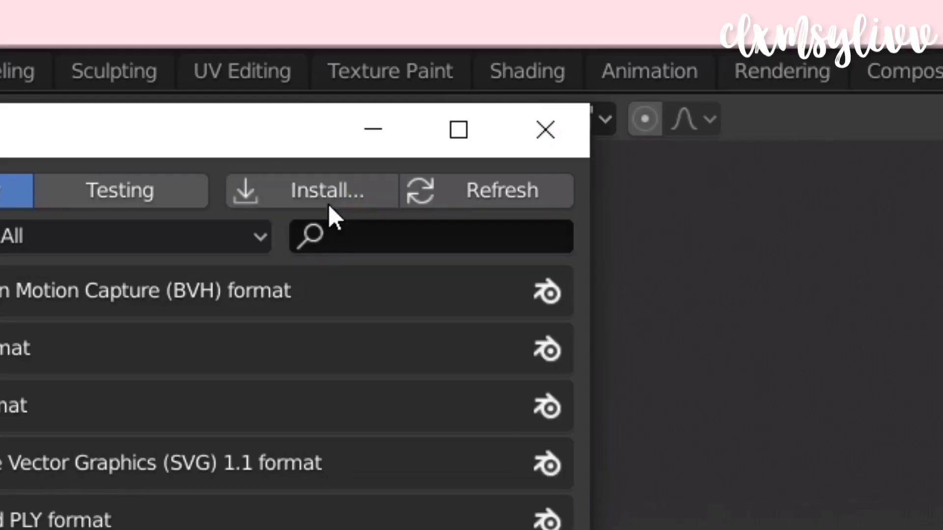
Step: Install AnimScript.py from Documents\GFX\Rigs\Rig as a Blender add-on
{"action": "left_click", "coordinate": [328, 204]}
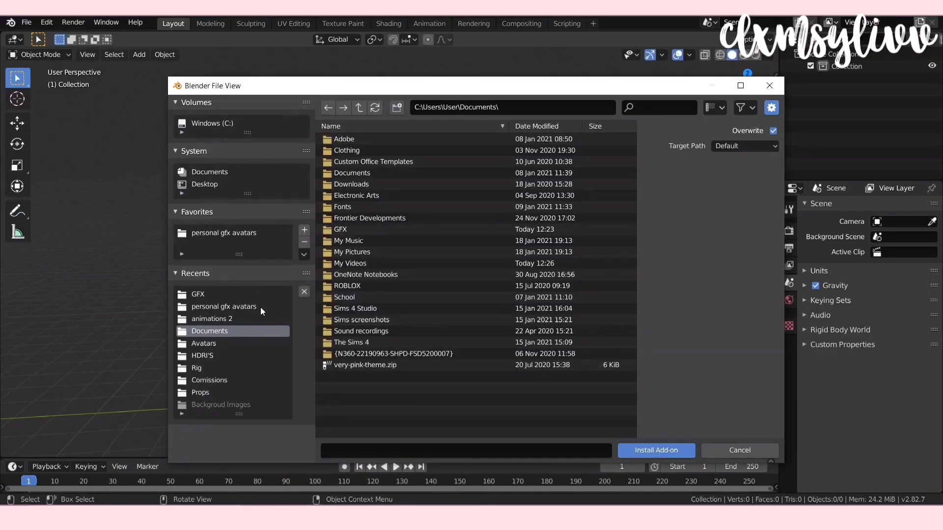
{"action": "left_click", "coordinate": [366, 229]}
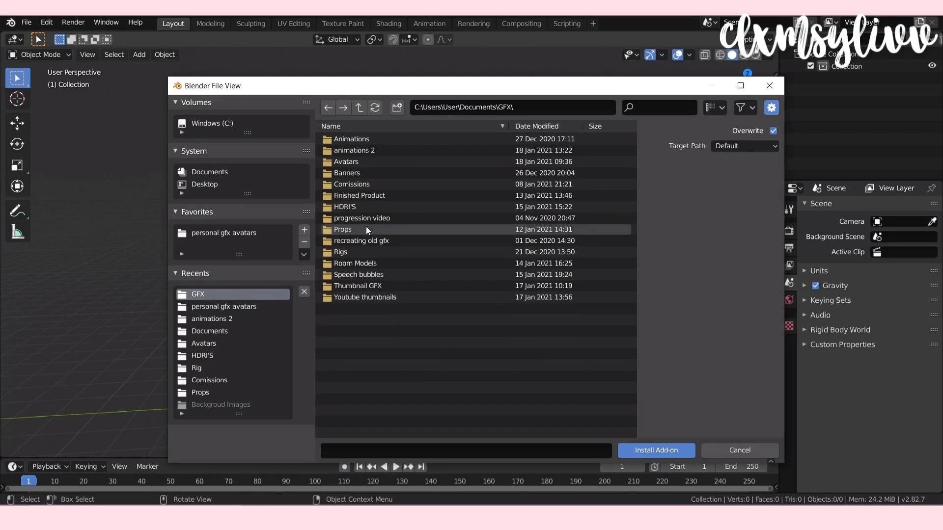
{"action": "left_click", "coordinate": [355, 252]}
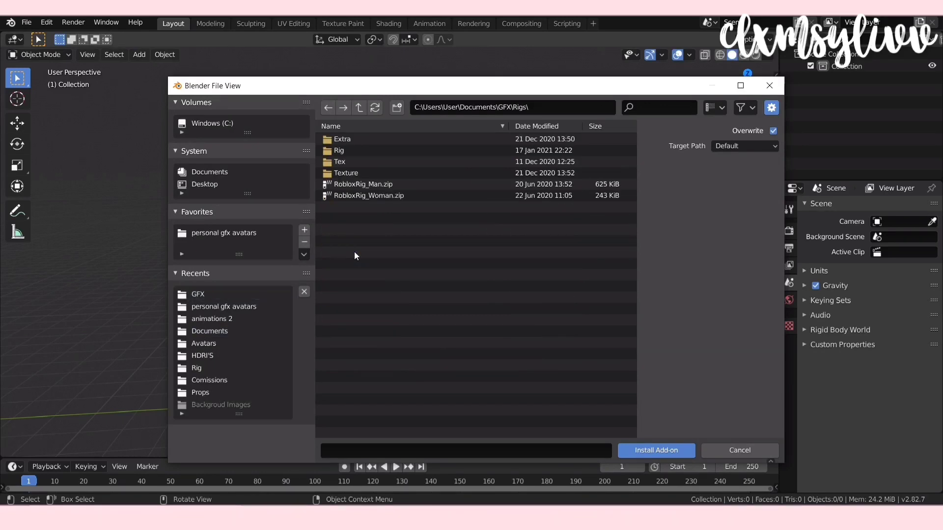
{"action": "left_click", "coordinate": [346, 155]}
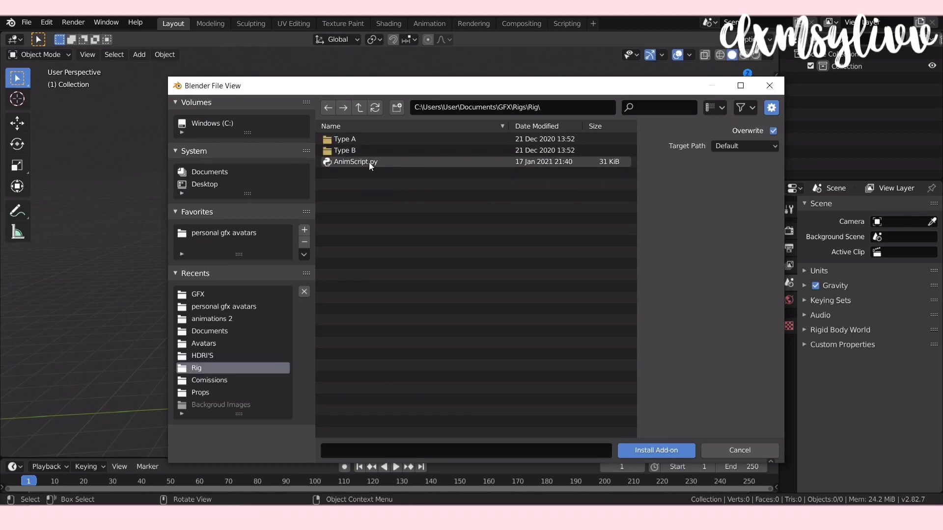
{"action": "left_click", "coordinate": [405, 163]}
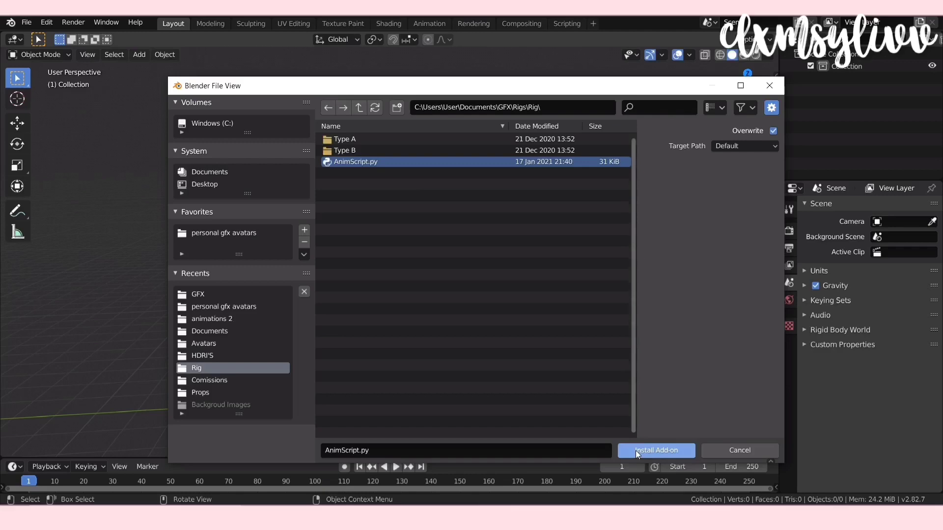
{"action": "left_click", "coordinate": [669, 451]}
{"action": "left_click", "coordinate": [543, 206]}
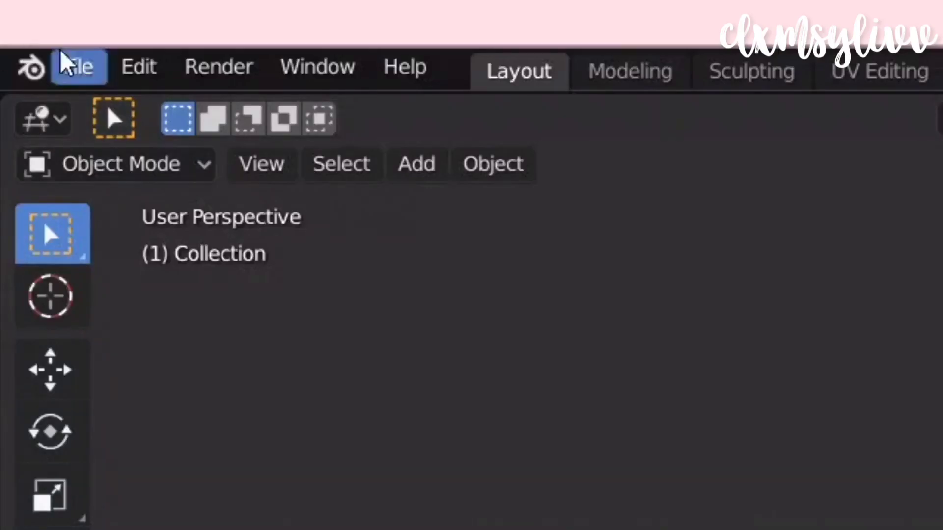
Step: Import the avatar's rig OBJ from the GFX folder with the Rbx Animations rig importer
{"action": "left_click", "coordinate": [73, 83]}
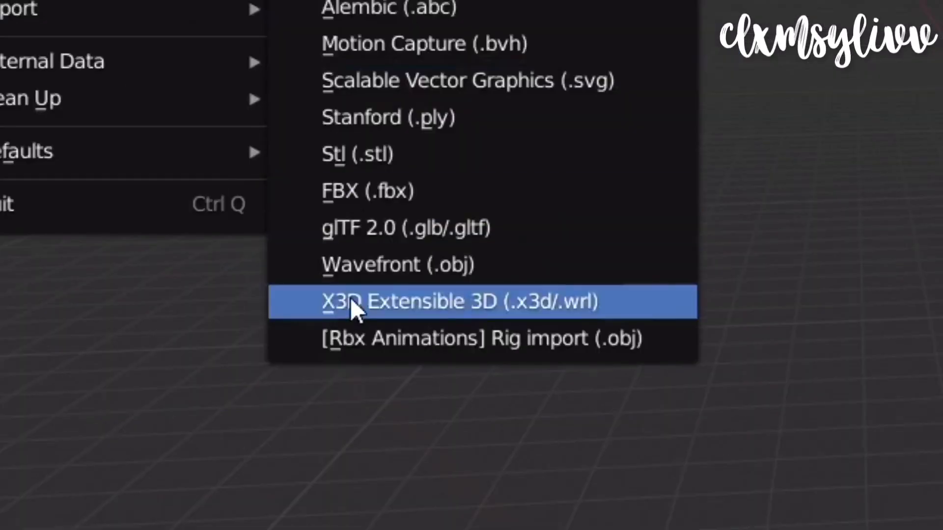
{"action": "mouse_move", "coordinate": [30, 8]}
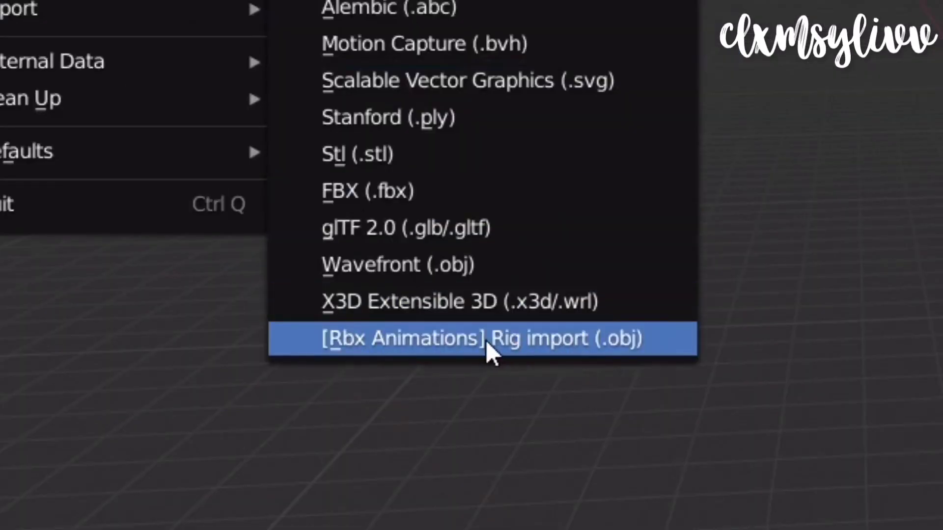
{"action": "left_click", "coordinate": [490, 351]}
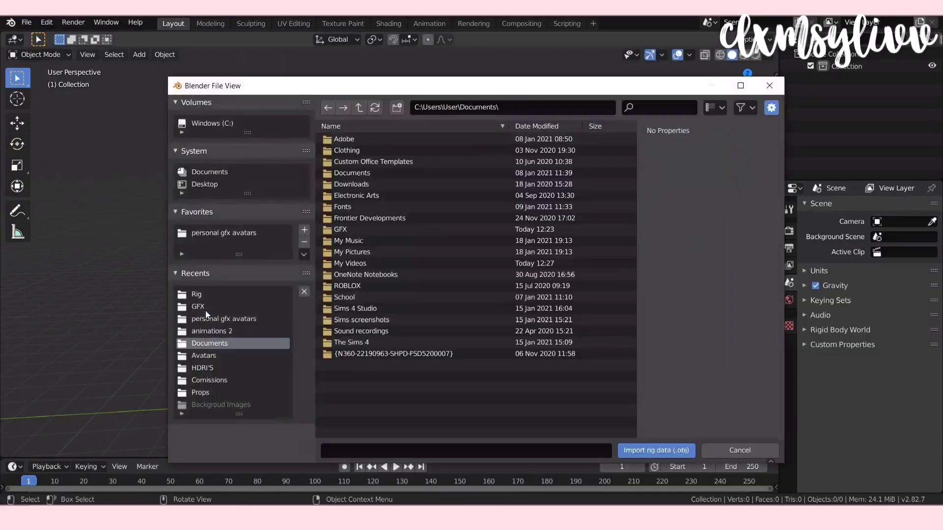
{"action": "left_click", "coordinate": [358, 228]}
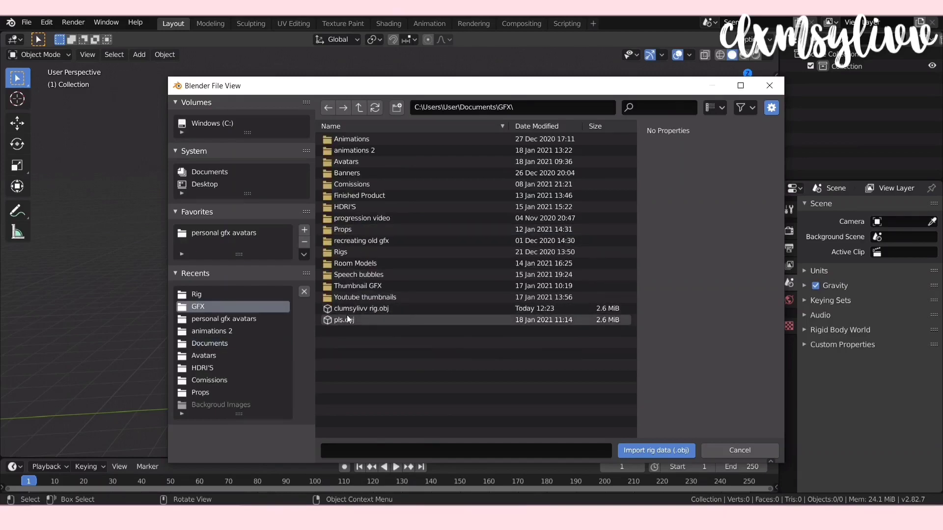
{"action": "left_click", "coordinate": [405, 308]}
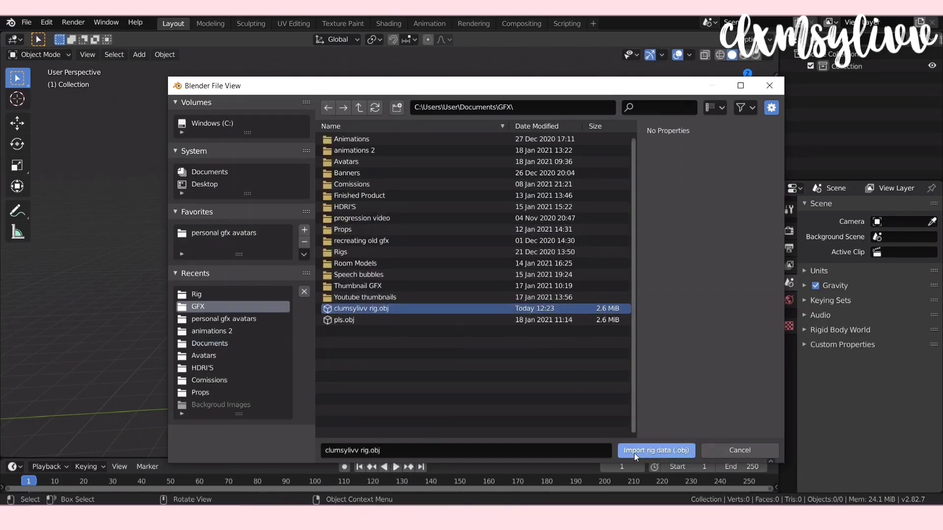
{"action": "left_click", "coordinate": [667, 450]}
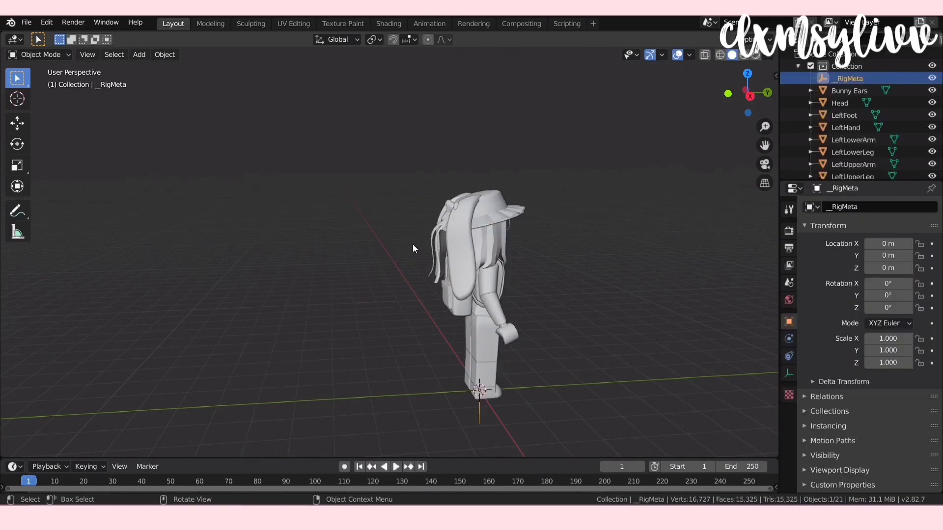
Step: Rebuild the avatar's bone rig from the Rbx Animations sidebar, keeping the default rigging type
{"action": "key", "text": "shift+grave"}
{"action": "key", "text": "w"}
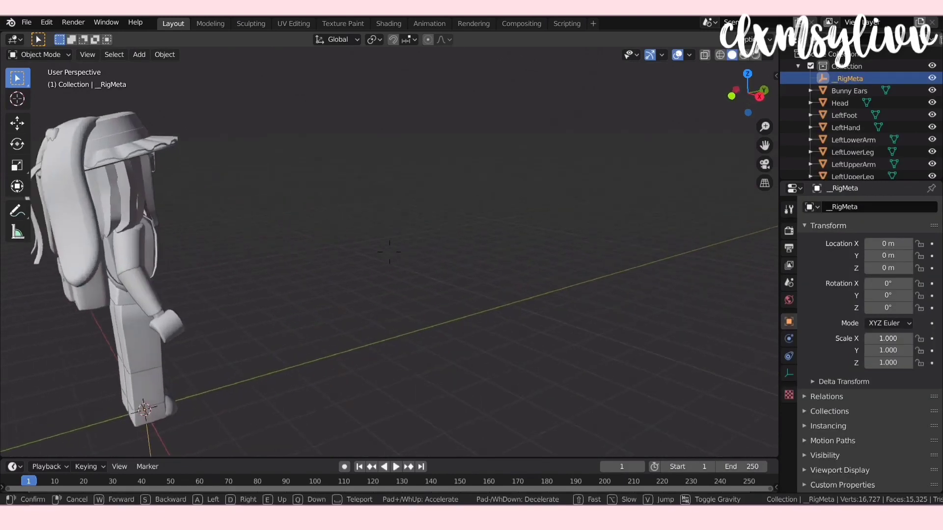
{"action": "key", "text": "s"}
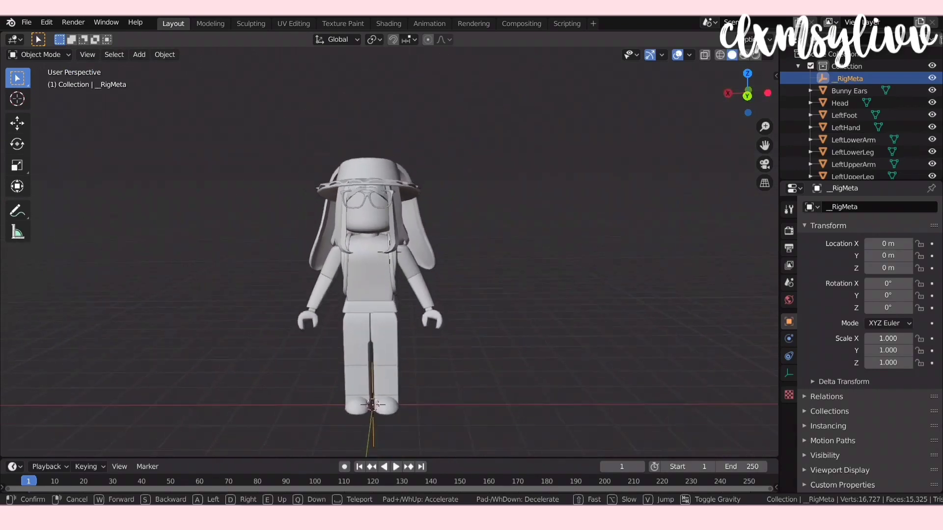
{"action": "left_click", "coordinate": [390, 252]}
{"action": "key", "text": "n"}
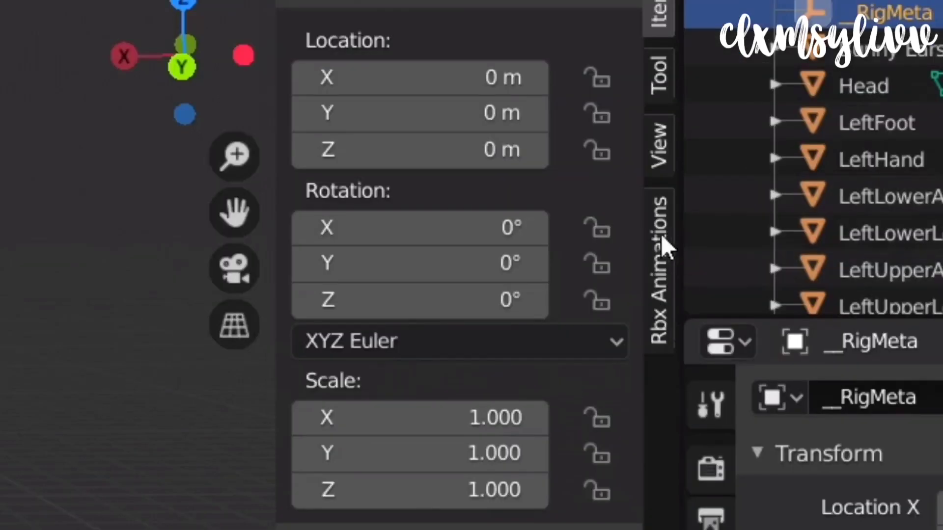
{"action": "left_click", "coordinate": [663, 248]}
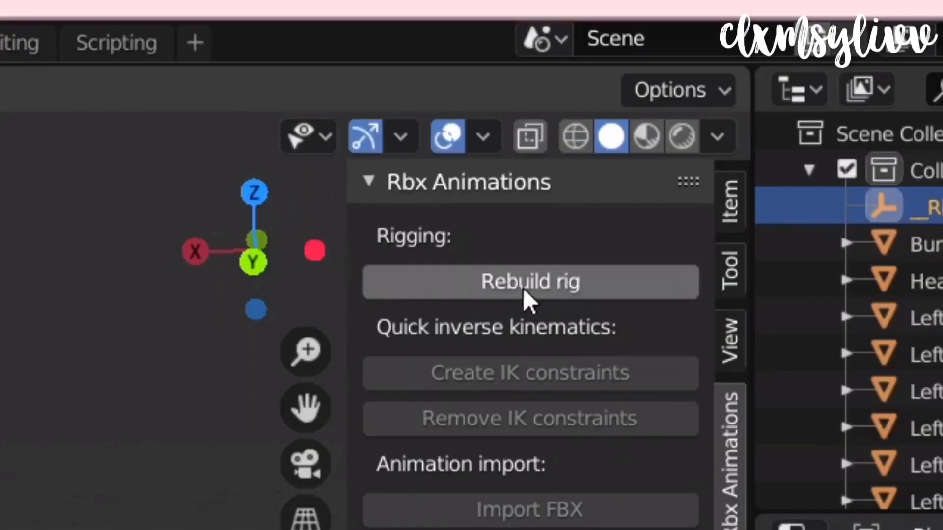
{"action": "left_click", "coordinate": [582, 288]}
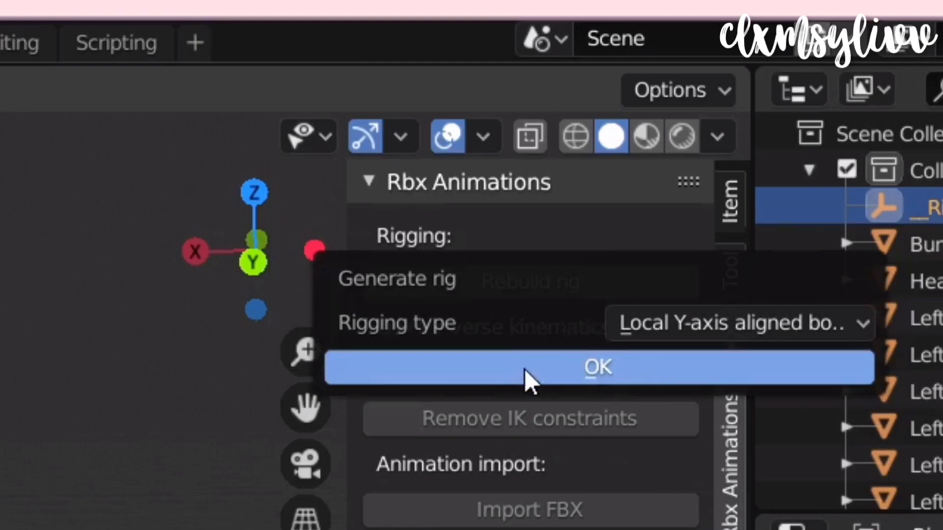
{"action": "left_click", "coordinate": [550, 368]}
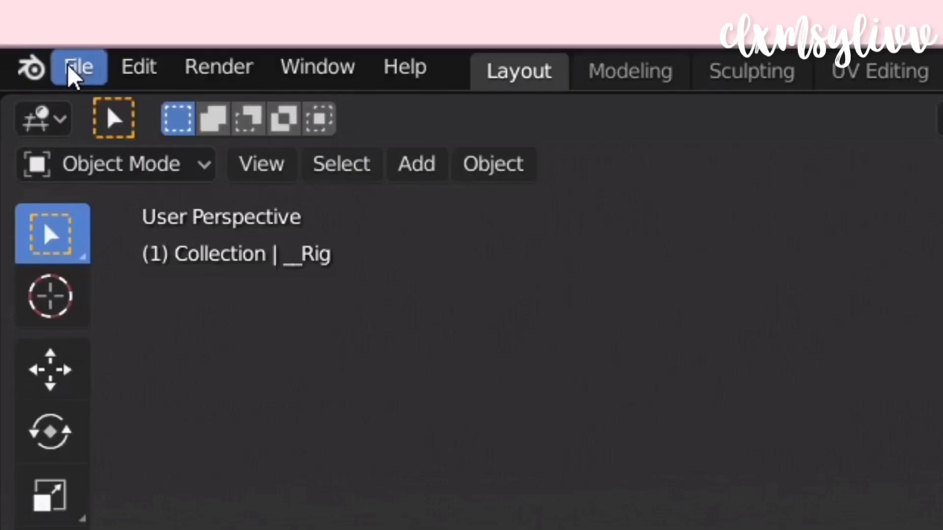
Step: Export the rigged avatar as an FBX file named 'smmsy'
{"action": "left_click", "coordinate": [24, 23]}
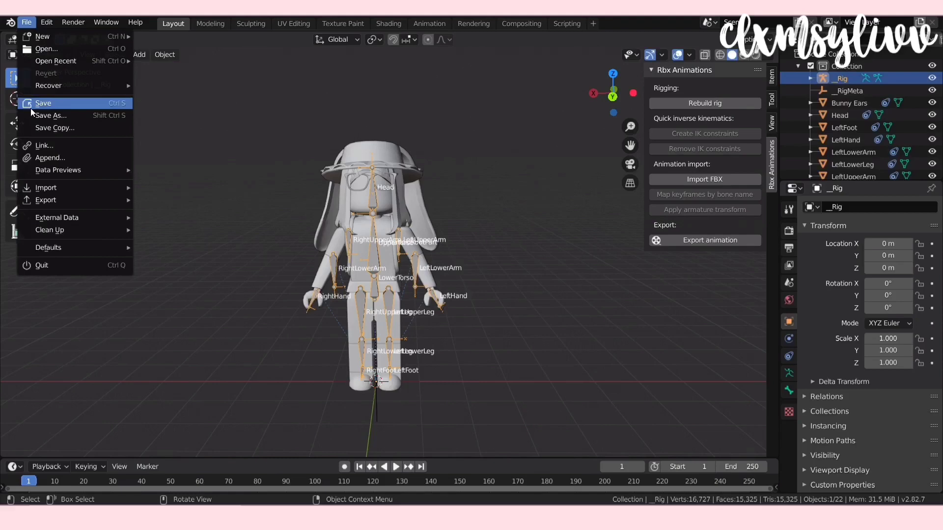
{"action": "mouse_move", "coordinate": [137, 162]}
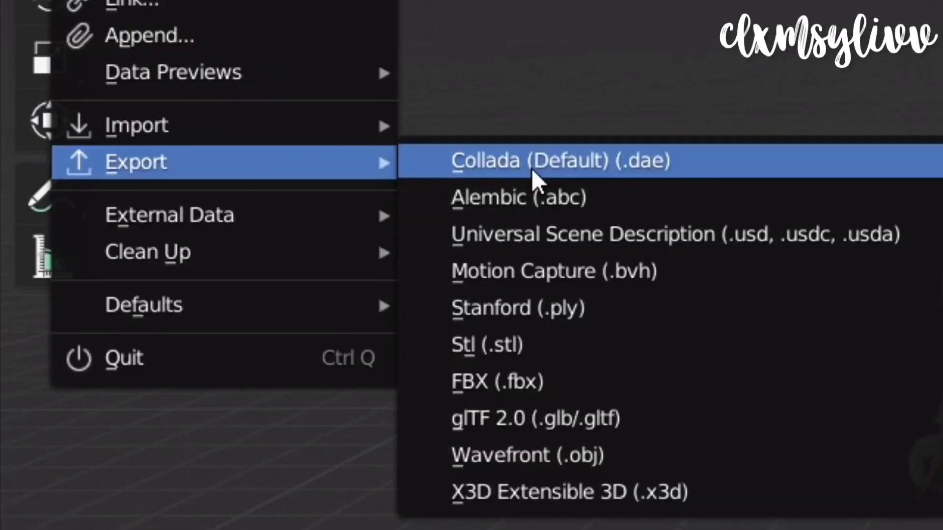
{"action": "left_click", "coordinate": [546, 378]}
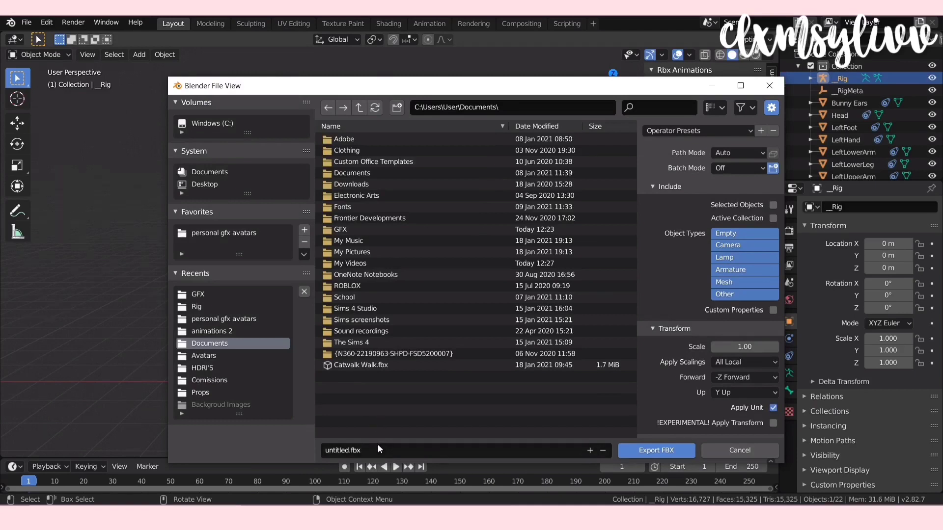
{"action": "left_click", "coordinate": [378, 447]}
{"action": "key", "text": "BackSpace"}
{"action": "type", "text": "clu"}
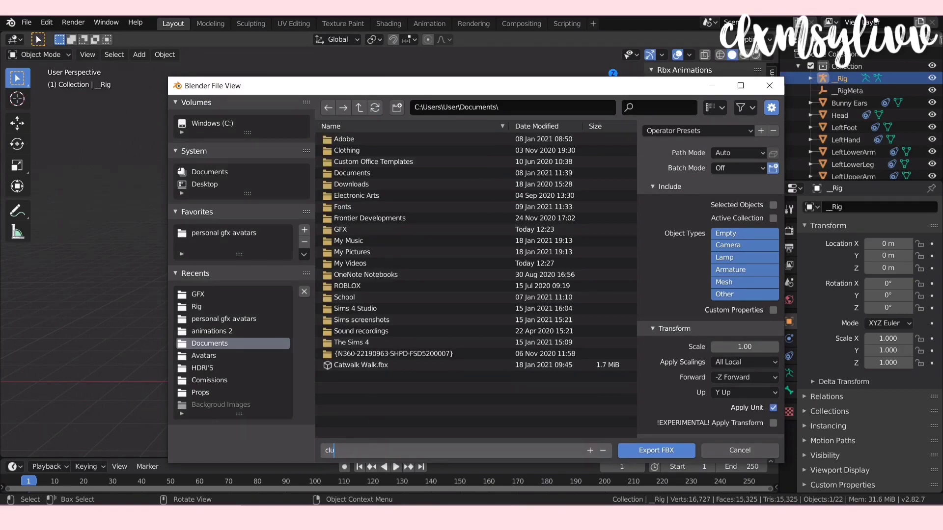
{"action": "type", "text": "sm"}
{"action": "type", "text": "msylivv"}
{"action": "key", "text": "Return"}
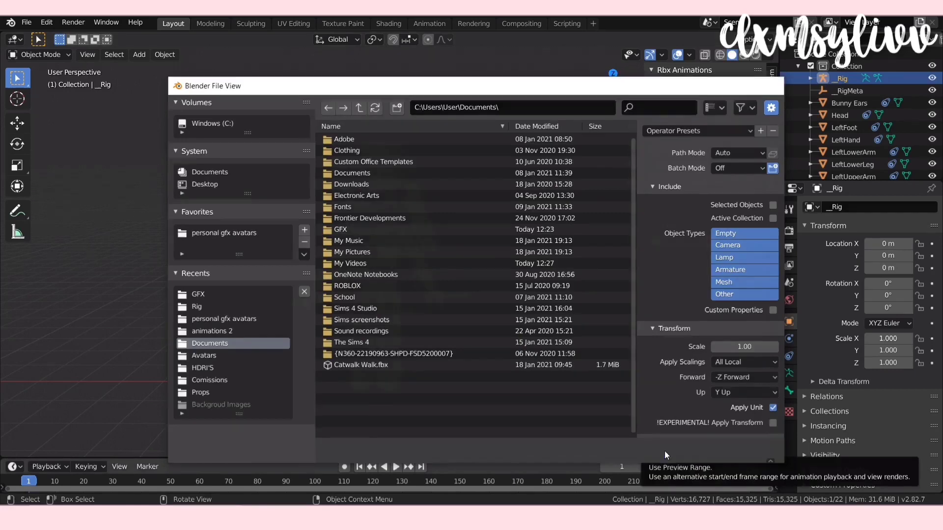
{"action": "left_click", "coordinate": [665, 451]}
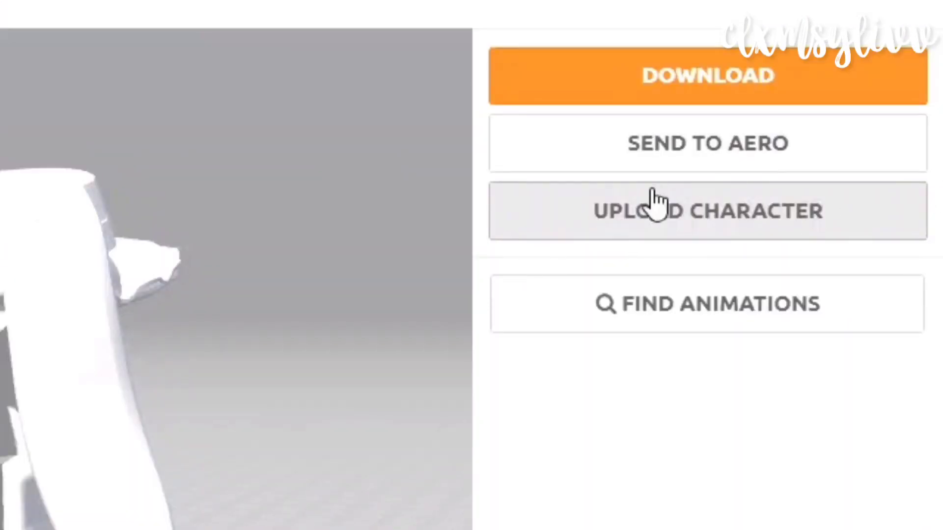
Step: Upload the exported avatar FBX to Mixamo's auto-rigger
{"action": "left_click", "coordinate": [781, 216]}
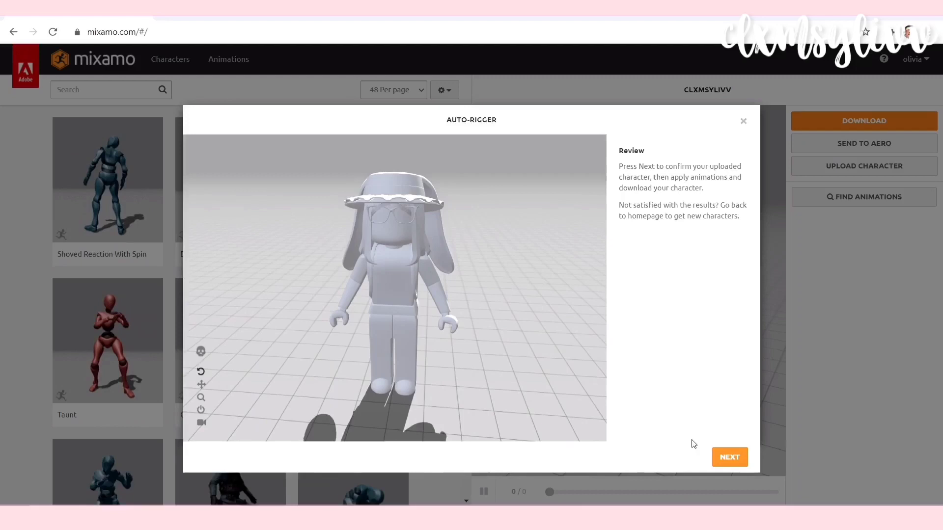
Step: Accept the auto-rigged avatar as the character and apply the Hip Hop Dancing animation
{"action": "left_click", "coordinate": [743, 458]}
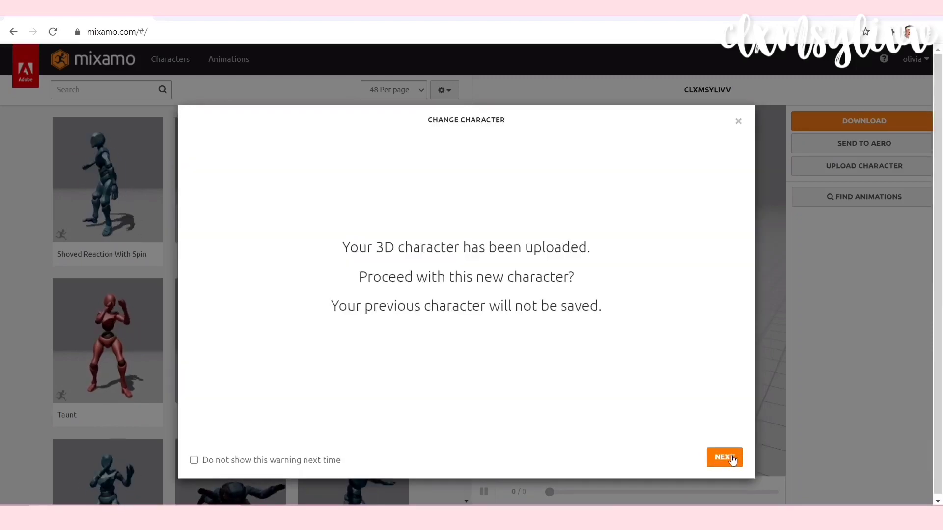
{"action": "left_click", "coordinate": [725, 458]}
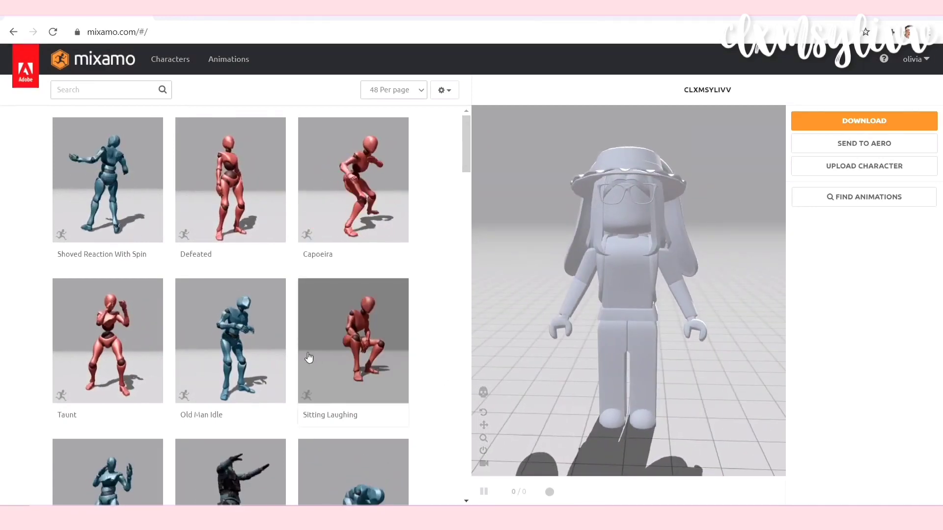
{"action": "scroll", "coordinate": [295, 349], "scroll_direction": "down", "scroll_amount": 5}
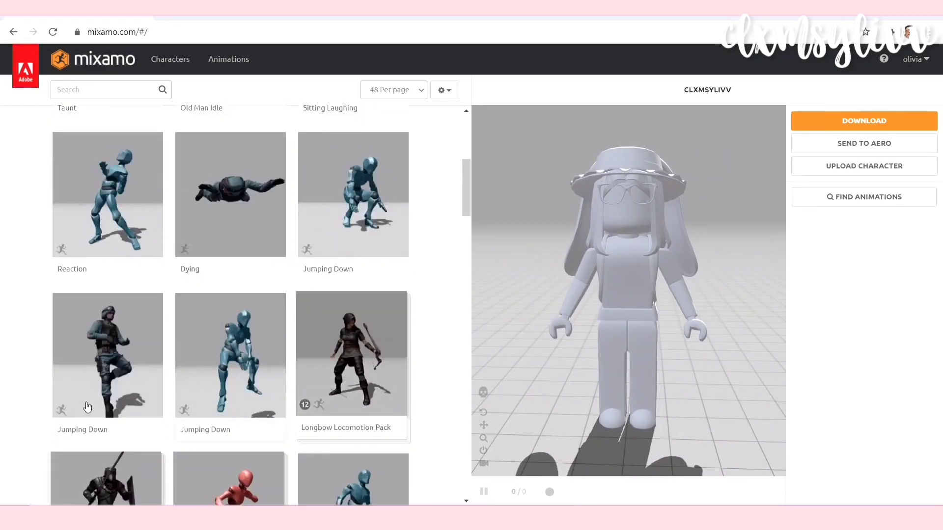
{"action": "scroll", "coordinate": [87, 407], "scroll_direction": "down", "scroll_amount": 5}
{"action": "scroll", "coordinate": [325, 378], "scroll_direction": "down", "scroll_amount": 1}
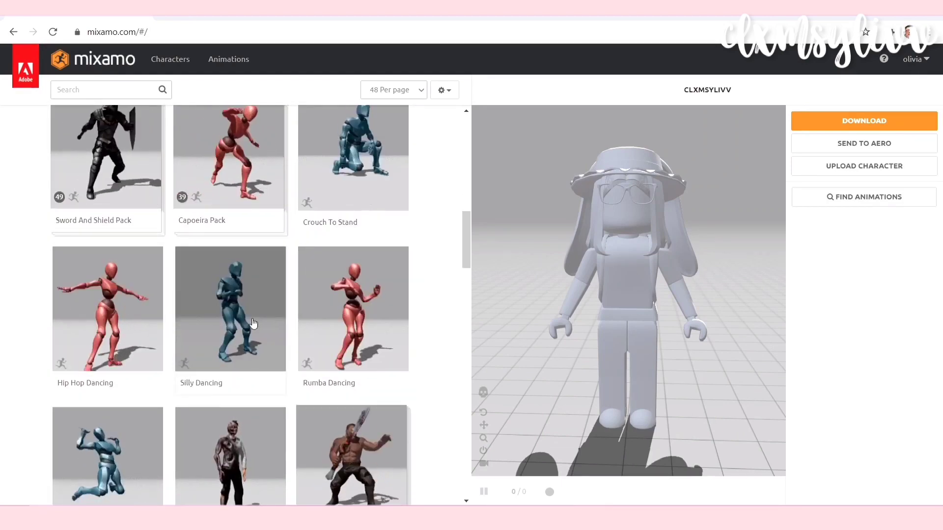
{"action": "left_click", "coordinate": [108, 314]}
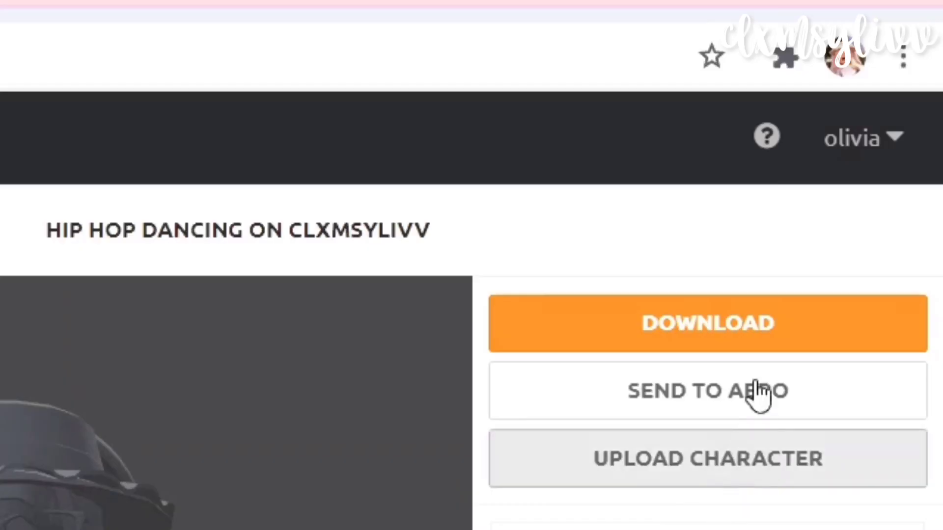
Step: Download Hip Hop Dancing as FBX Binary with skin at 30 fps
{"action": "left_click", "coordinate": [731, 326]}
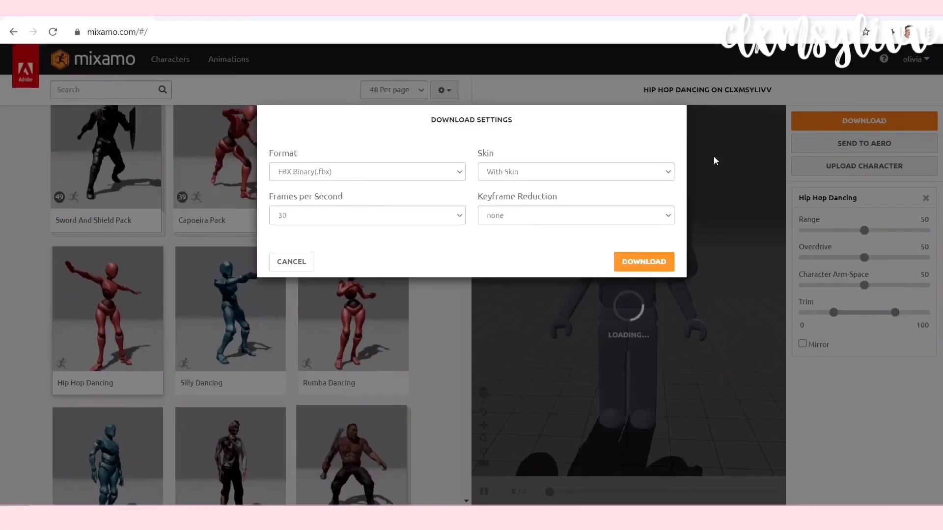
{"action": "left_click", "coordinate": [652, 262]}
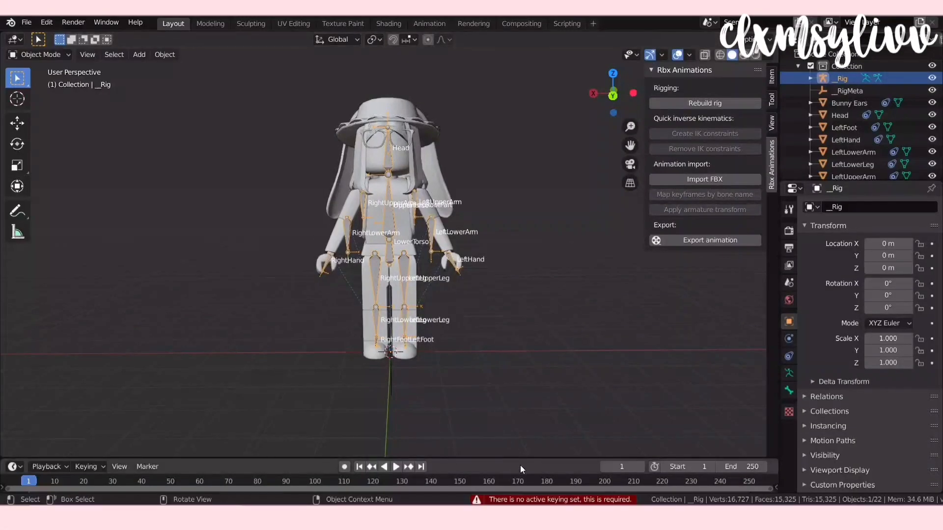
Step: Enlarge the timeline and set LocRotScale as the active keying set
{"action": "left_click_drag", "start_coordinate": [526, 458], "coordinate": [534, 405]}
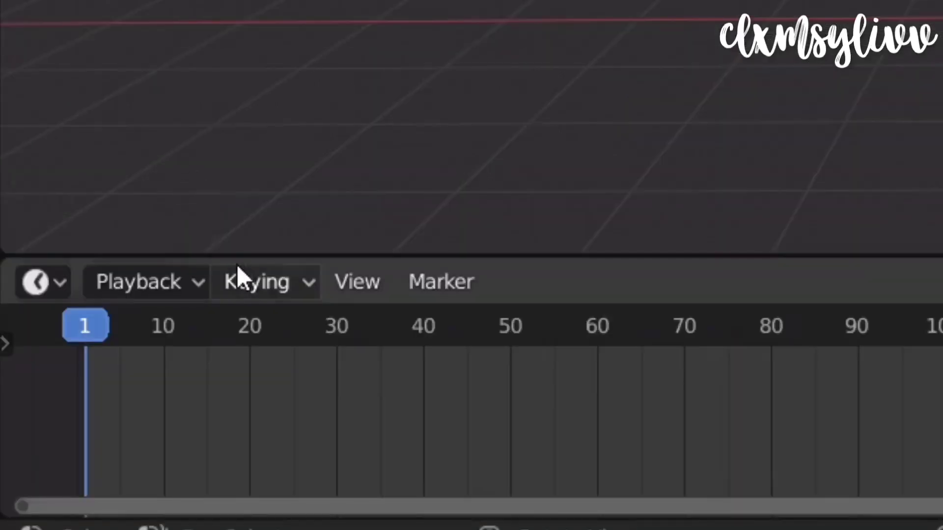
{"action": "left_click", "coordinate": [252, 275]}
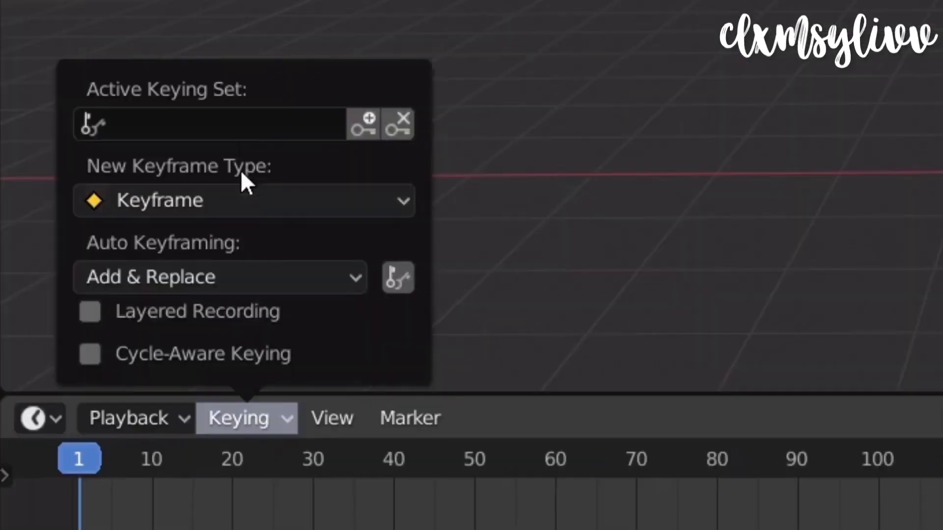
{"action": "left_click", "coordinate": [242, 126]}
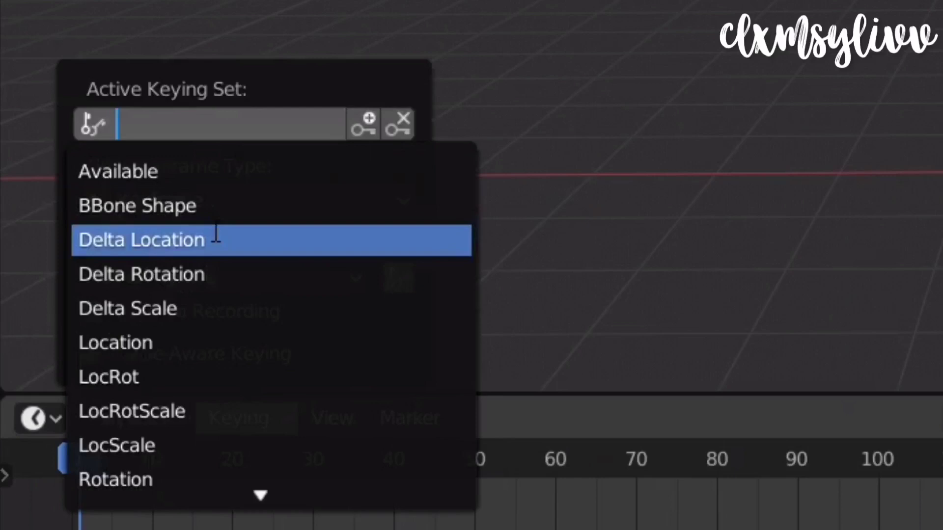
{"action": "left_click", "coordinate": [272, 418]}
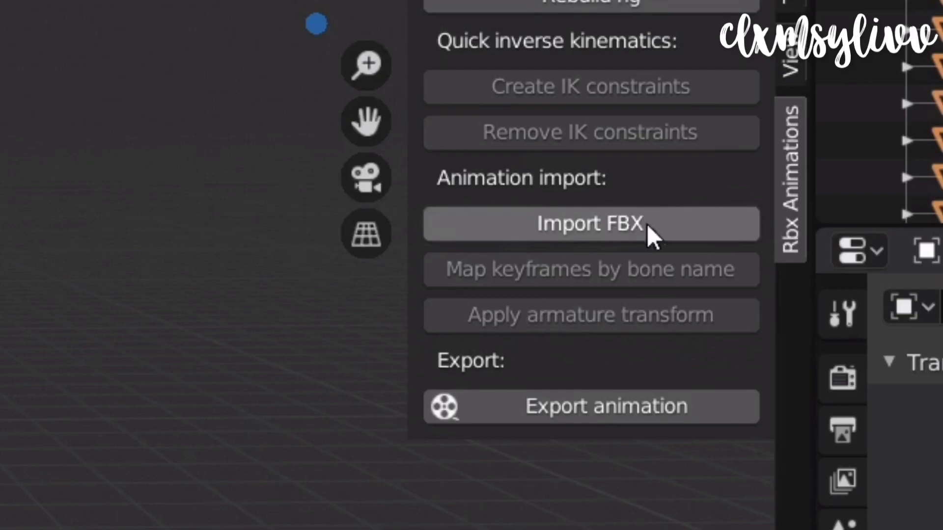
Step: Import Hip Hop Dancing.fbx onto the rig, frame the character, and rewind to the start
{"action": "left_click", "coordinate": [647, 224]}
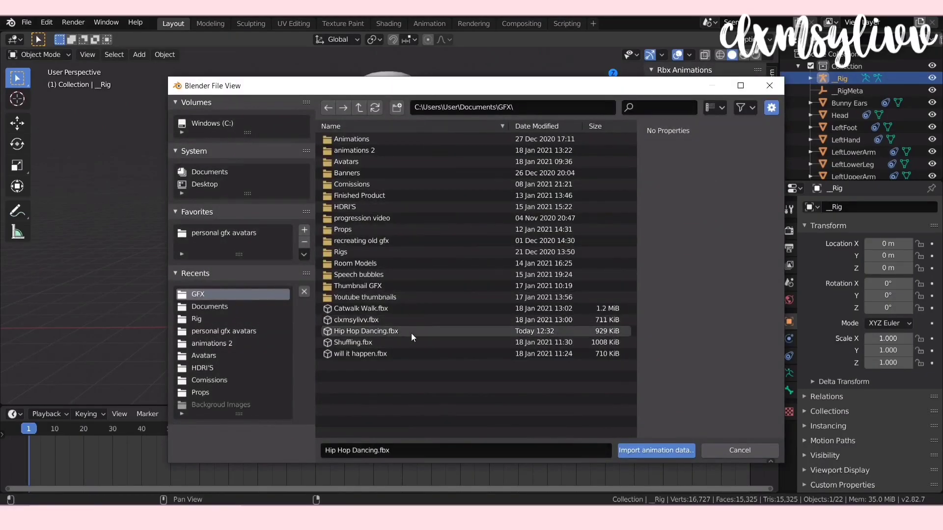
{"action": "double_click", "coordinate": [372, 330]}
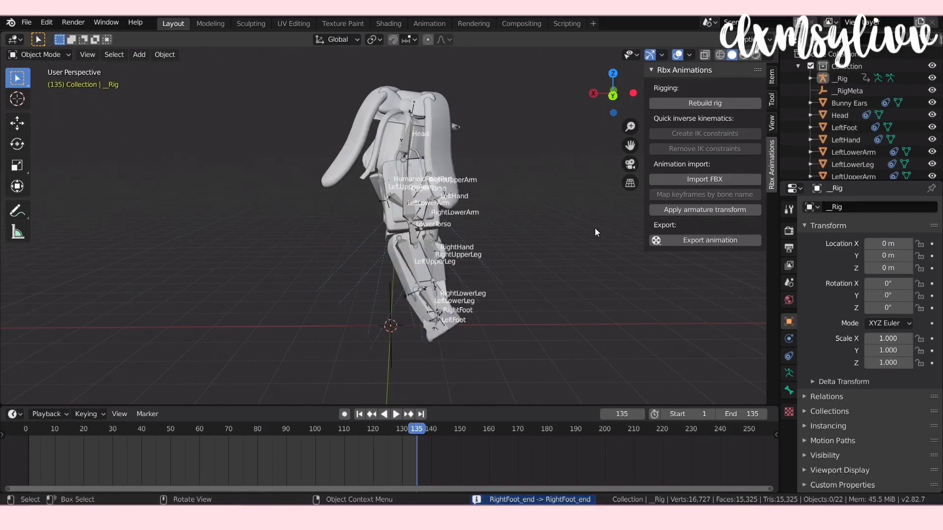
{"action": "key", "text": "shift+grave"}
{"action": "key", "text": "w"}
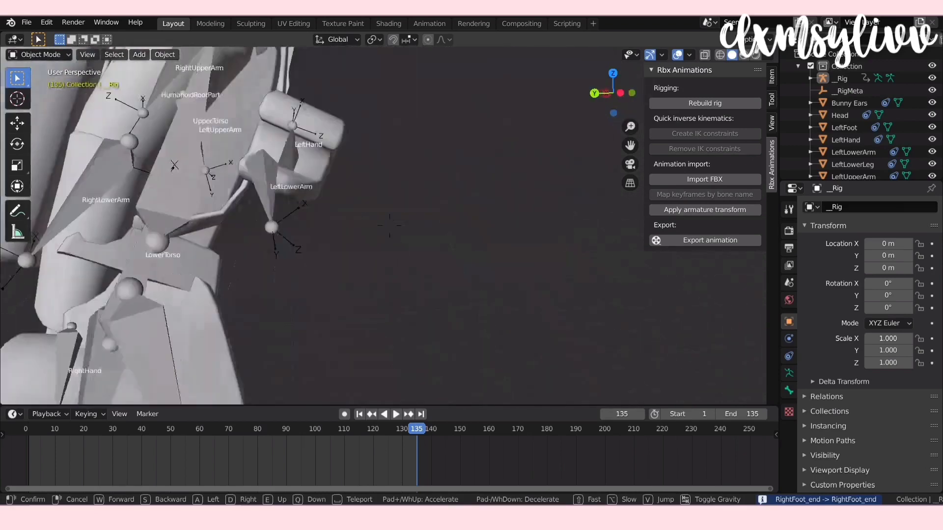
{"action": "key", "text": "s"}
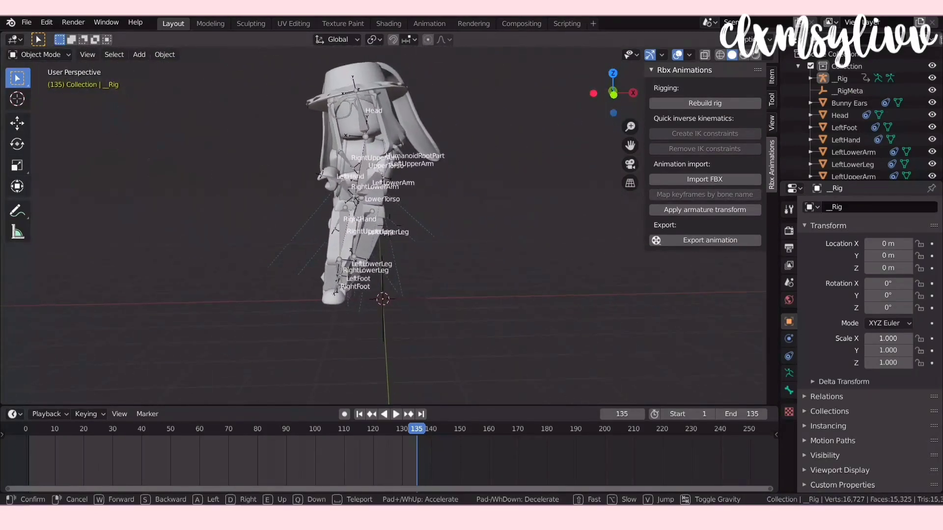
{"action": "key", "text": "Return"}
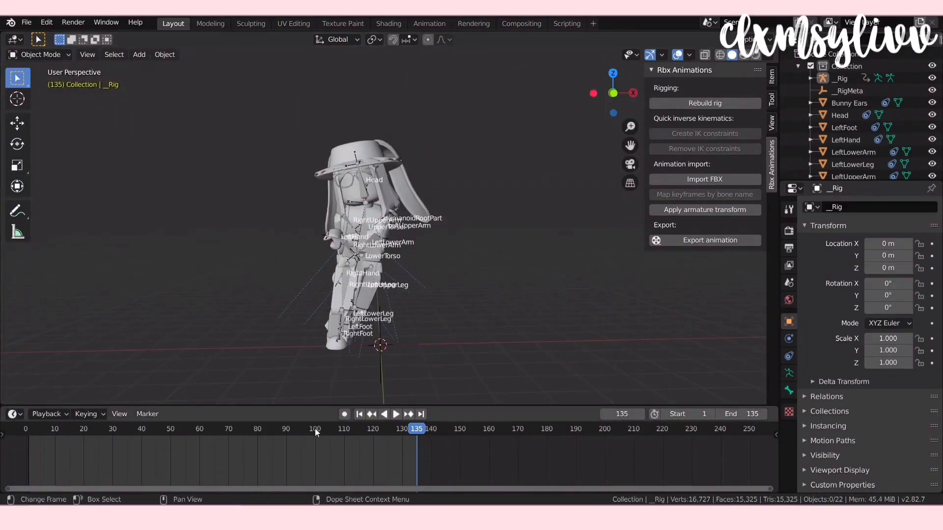
{"action": "left_click_drag", "start_coordinate": [316, 432], "coordinate": [25, 432]}
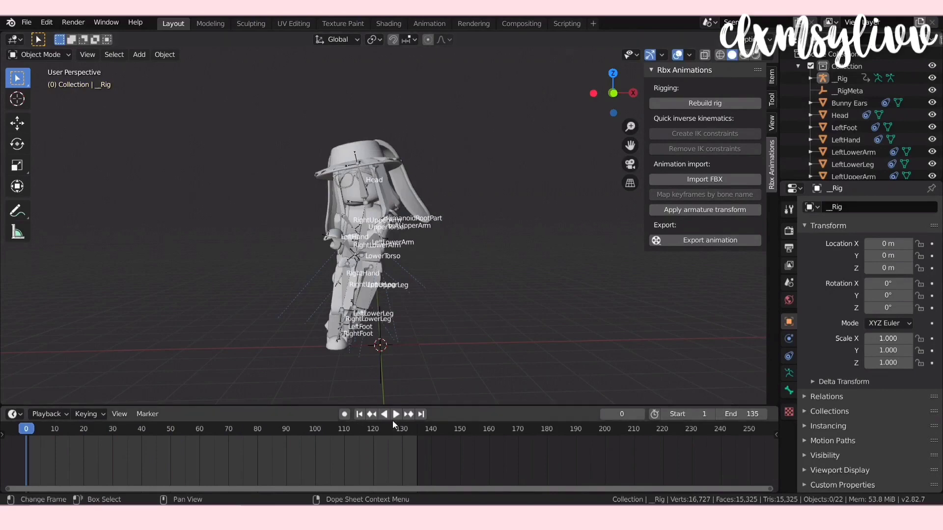
Step: Play the Hip Hop Dancing animation, then pause it mid-dance at frame 17
{"action": "left_click", "coordinate": [395, 415]}
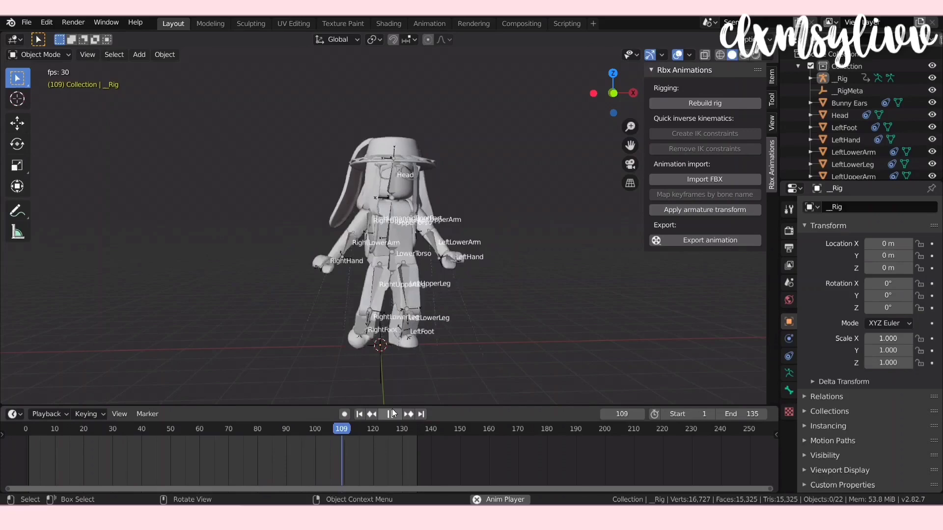
{"action": "left_click", "coordinate": [393, 413]}
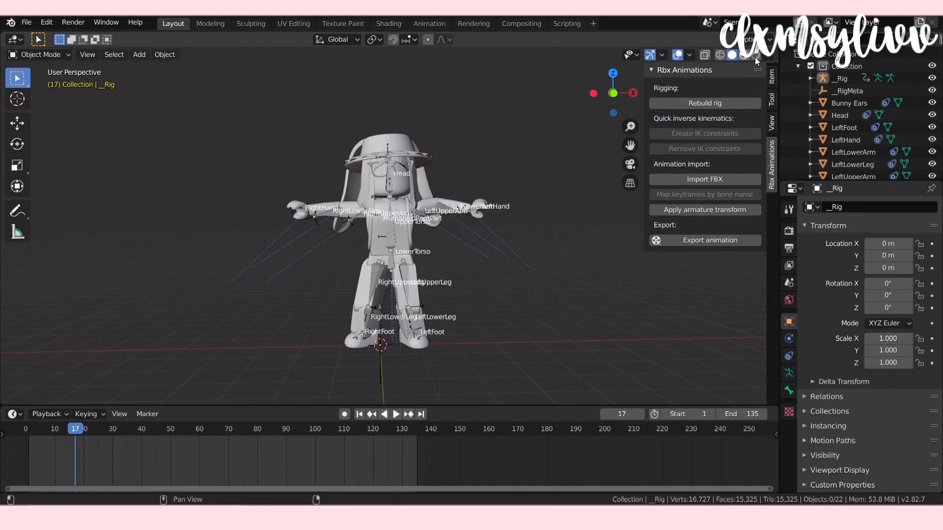
Step: Switch the viewport to Rendered shading and pull the view back from the avatar
{"action": "left_click", "coordinate": [756, 57]}
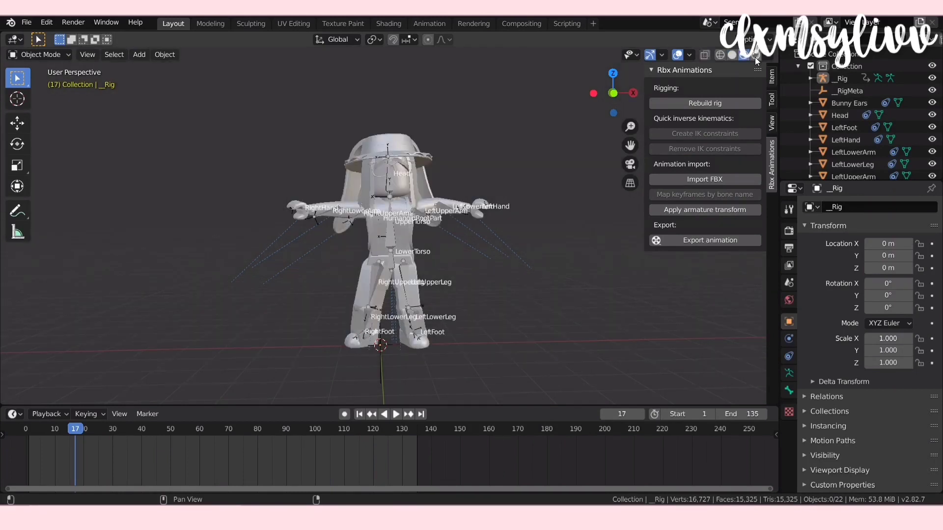
{"action": "left_click", "coordinate": [756, 56]}
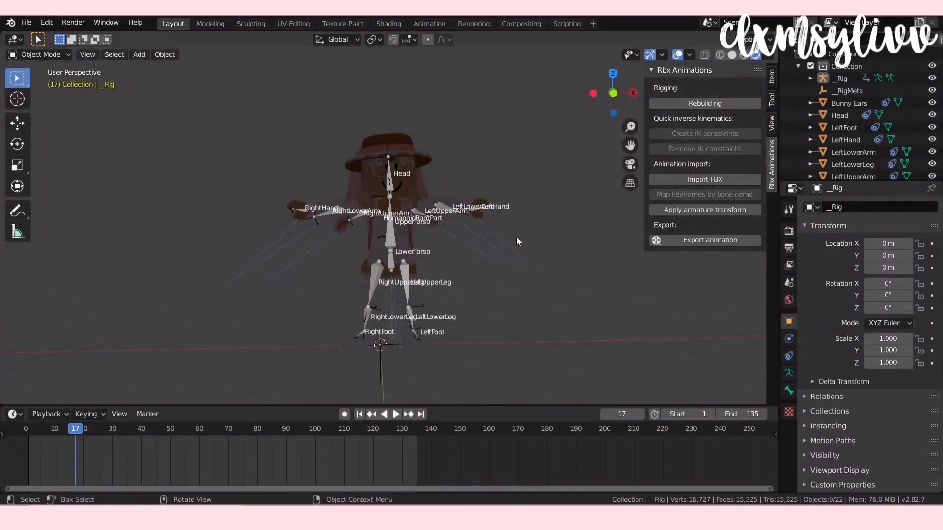
{"action": "middle_click_drag", "start_coordinate": [493, 234], "coordinate": [390, 227]}
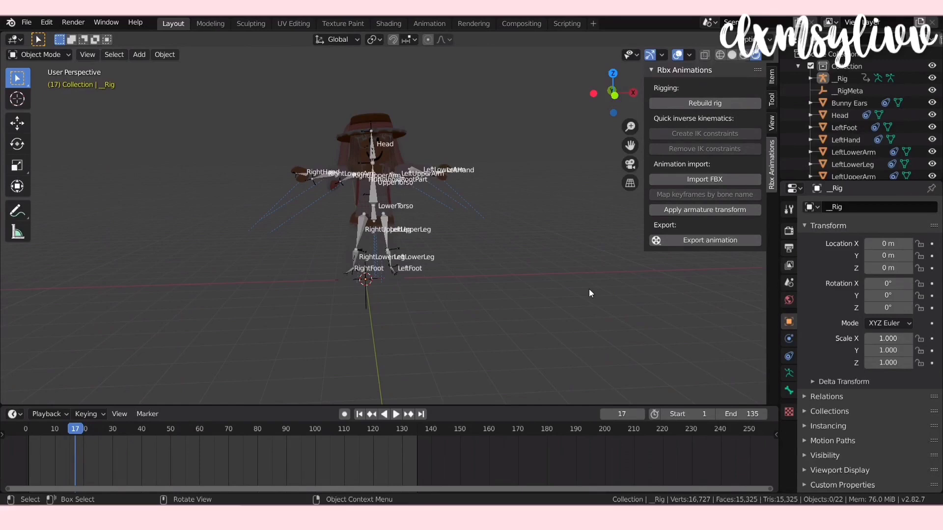
Step: Change the World background colour to a light pink
{"action": "left_click", "coordinate": [789, 300]}
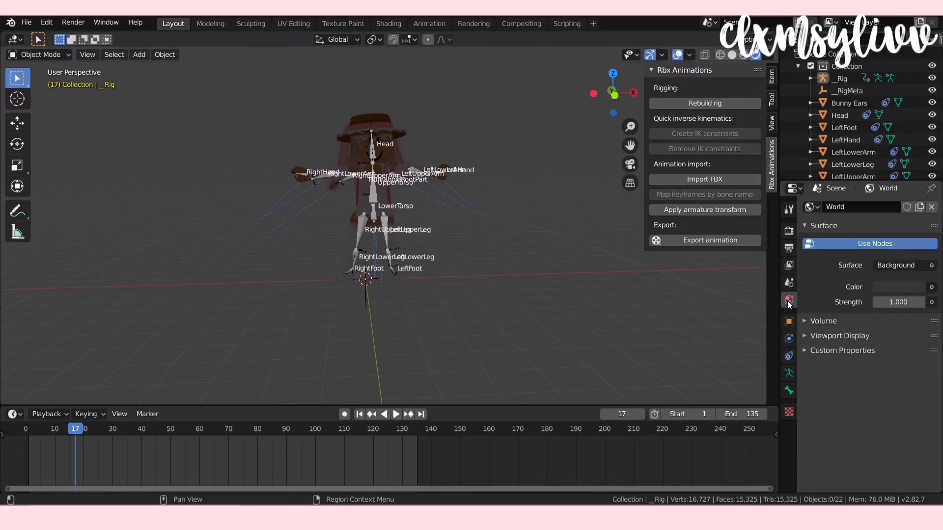
{"action": "left_click", "coordinate": [902, 287]}
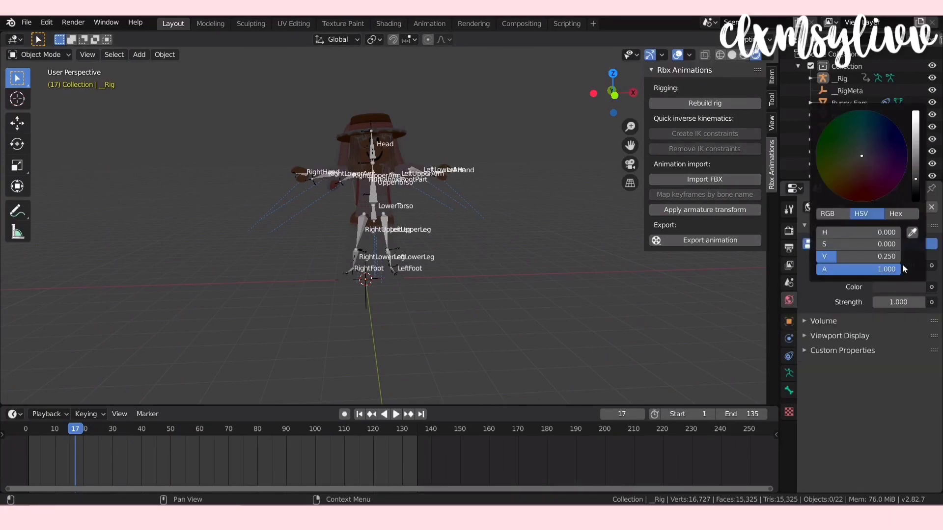
{"action": "mouse_move", "coordinate": [917, 154]}
{"action": "left_mouse_down"}
{"action": "mouse_move", "coordinate": [916, 112]}
{"action": "mouse_move", "coordinate": [916, 125]}
{"action": "left_mouse_up"}
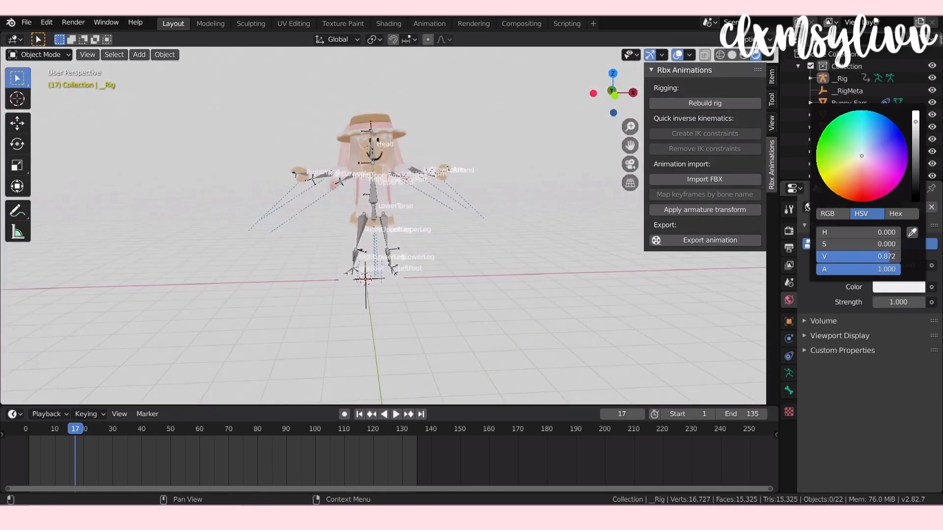
{"action": "left_click_drag", "start_coordinate": [861, 156], "coordinate": [858, 164]}
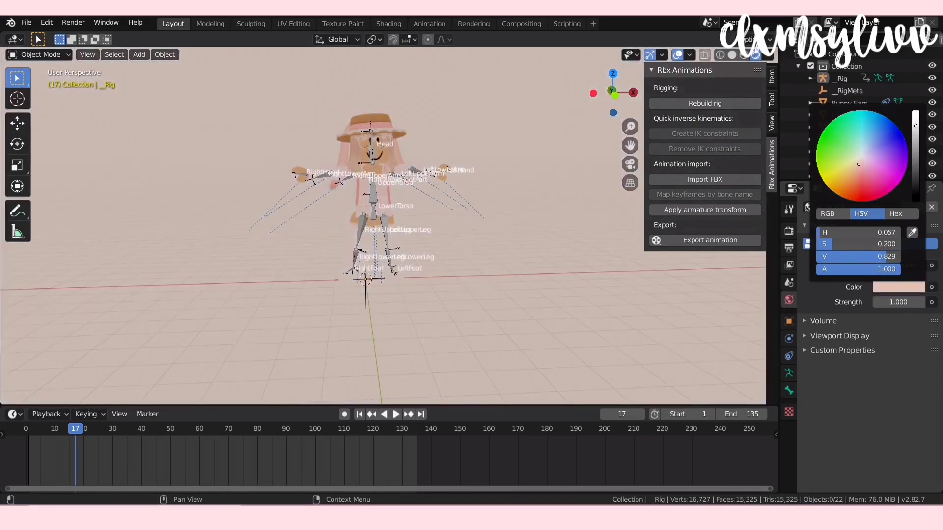
{"action": "key", "text": "shift+grave"}
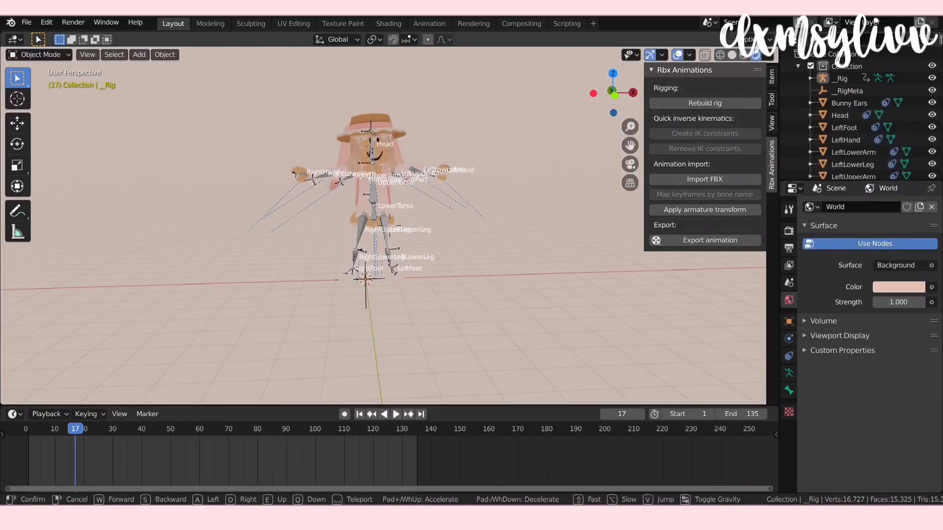
{"action": "key", "text": "w"}
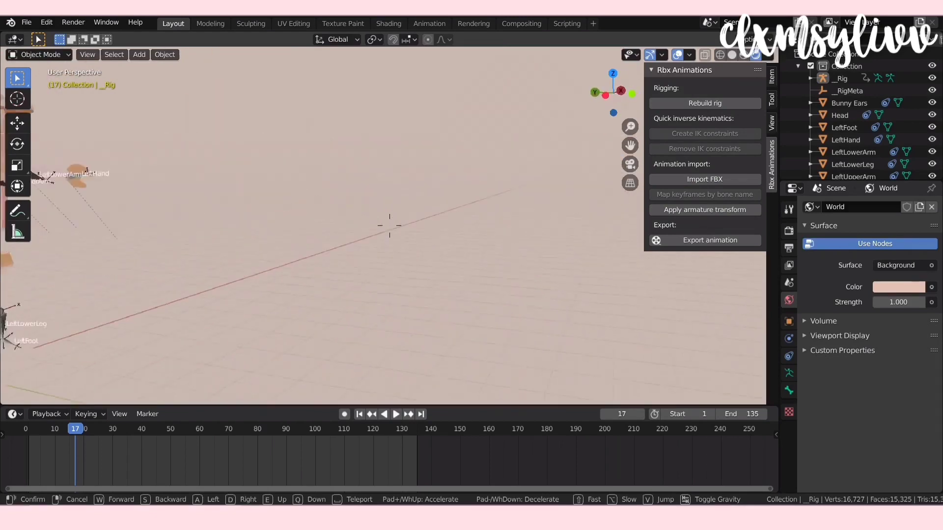
{"action": "left_click", "coordinate": [389, 225]}
Step: Add a sun light, raised to the right of the avatar and aimed at it
{"action": "key", "text": "shift+a"}
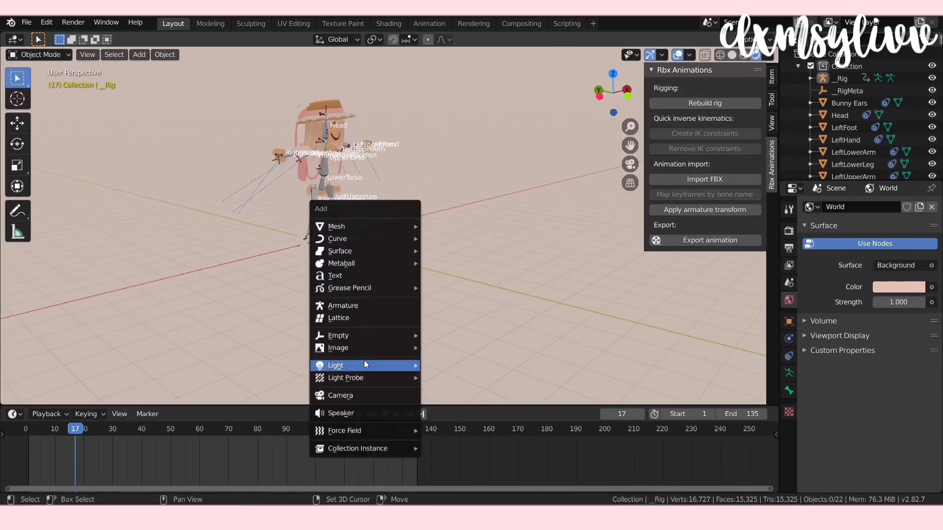
{"action": "mouse_move", "coordinate": [336, 365]}
{"action": "left_click", "coordinate": [444, 378]}
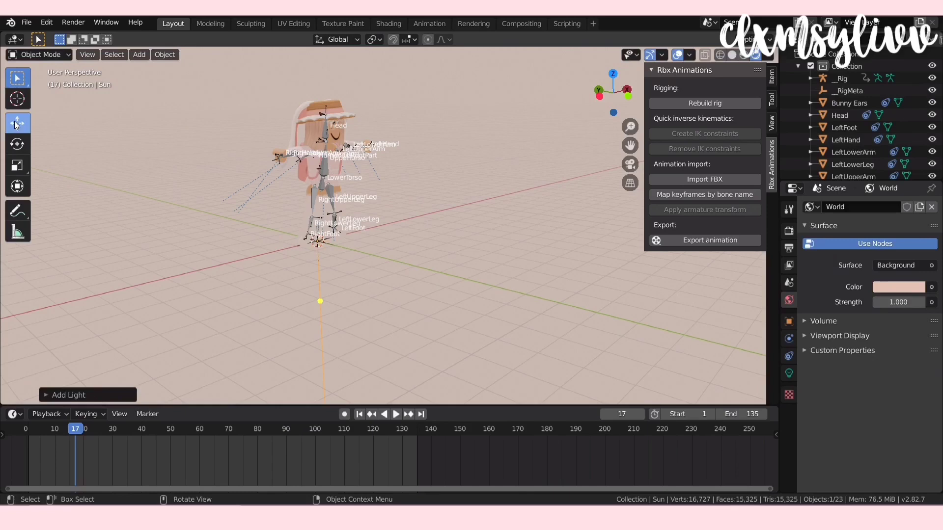
{"action": "left_click", "coordinate": [16, 125]}
{"action": "left_click_drag", "start_coordinate": [287, 236], "coordinate": [550, 302]}
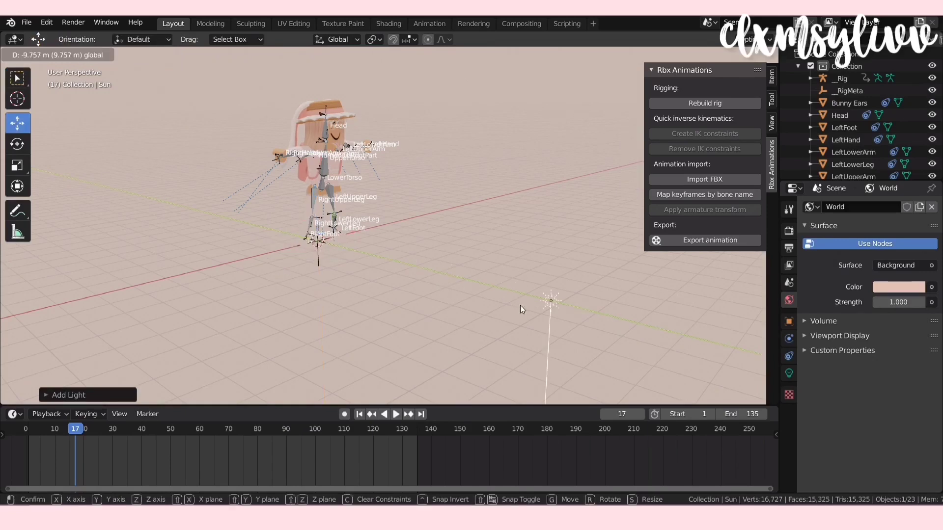
{"action": "left_click_drag", "start_coordinate": [553, 266], "coordinate": [562, 98]}
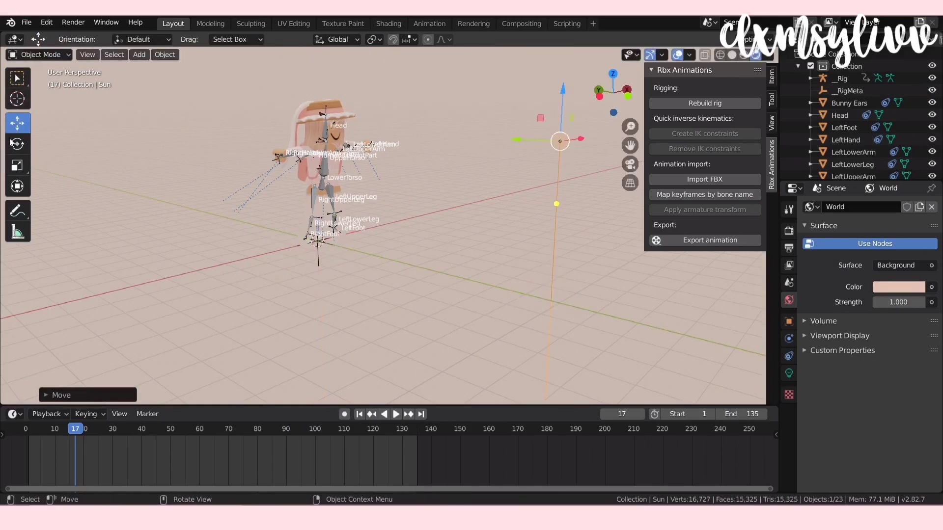
{"action": "left_click", "coordinate": [14, 144]}
{"action": "left_click_drag", "start_coordinate": [603, 165], "coordinate": [522, 238]}
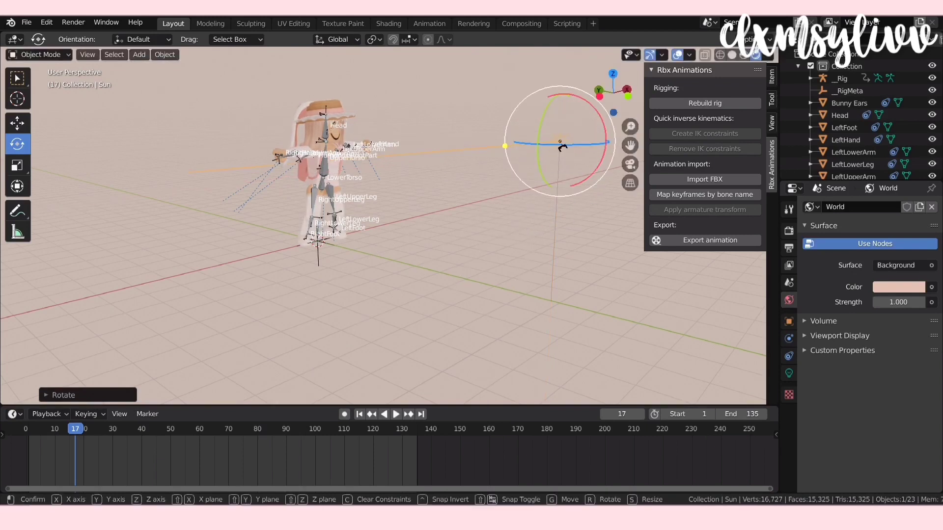
{"action": "left_click_drag", "start_coordinate": [562, 147], "coordinate": [459, 212]}
{"action": "left_click", "coordinate": [443, 128]}
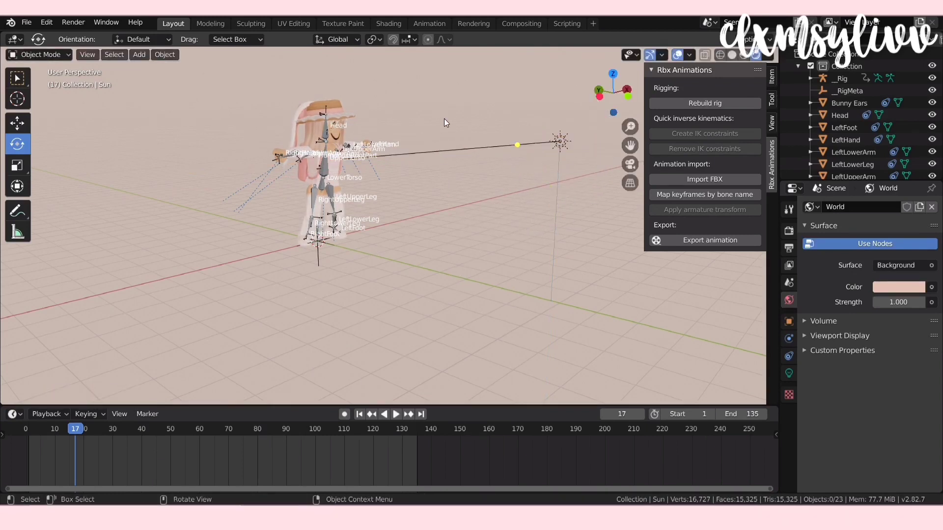
Step: Add a camera and back its view up to frame the whole avatar
{"action": "key", "text": "shift+a"}
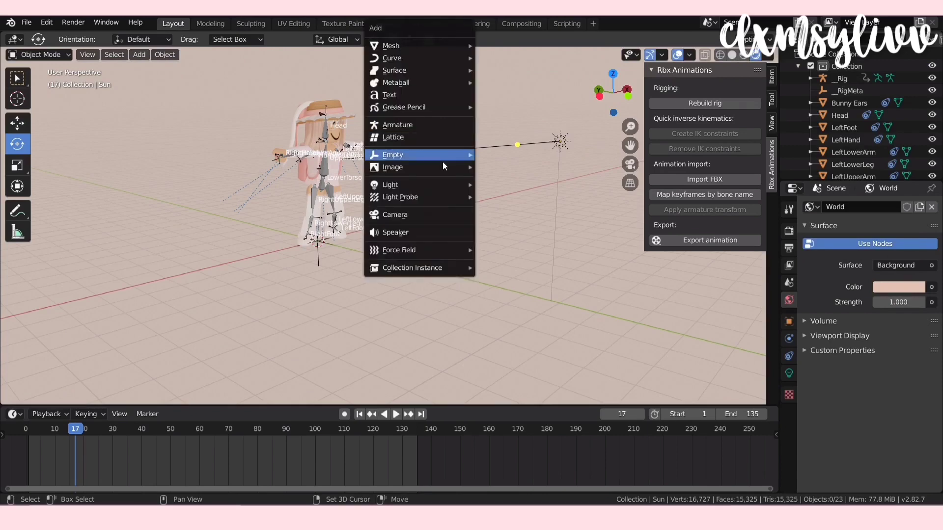
{"action": "left_click", "coordinate": [434, 215]}
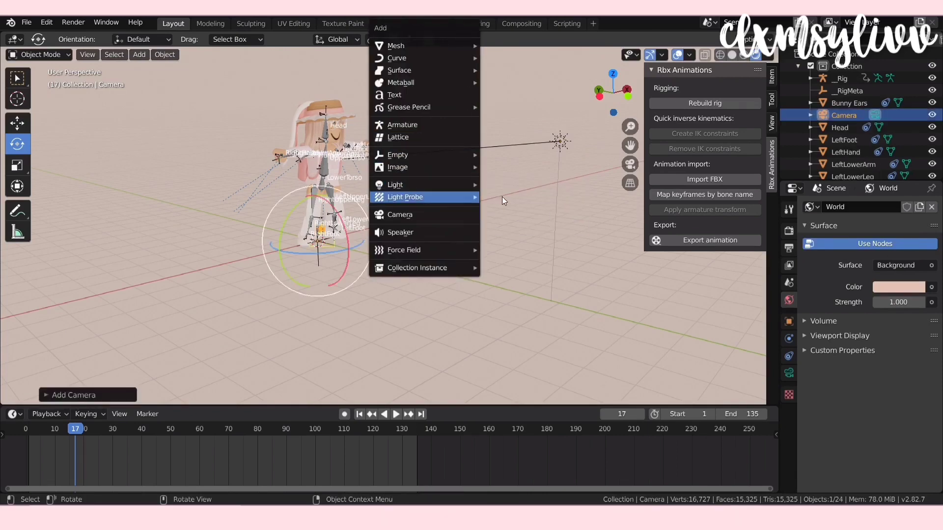
{"action": "key", "text": "ctrl+KP_0"}
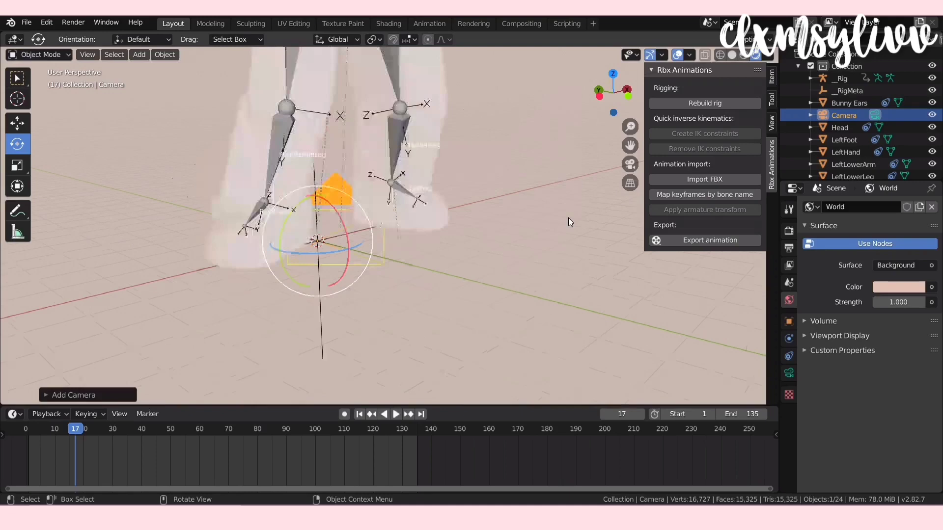
{"action": "key", "text": "shift+grave"}
{"action": "key", "text": "s"}
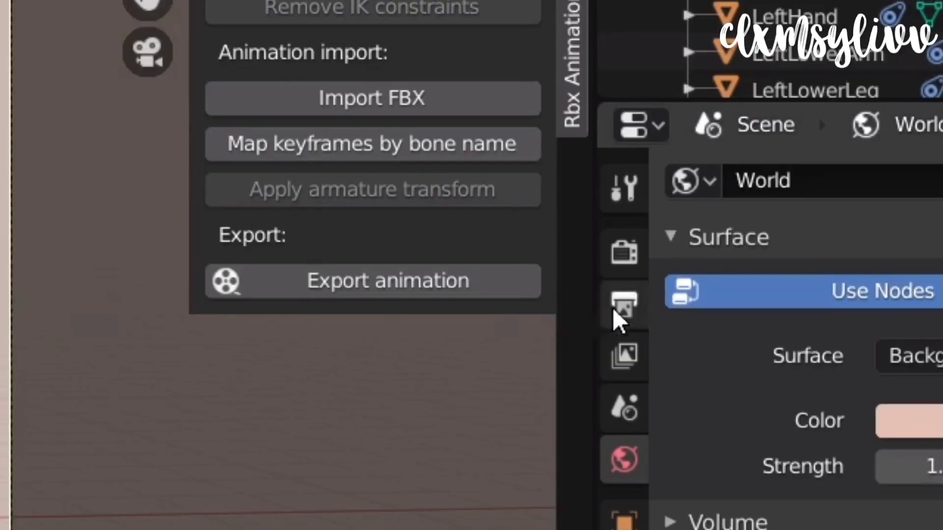
Step: Set the render output file format to AVI JPEG
{"action": "left_click", "coordinate": [626, 308]}
{"action": "scroll", "coordinate": [879, 437], "scroll_direction": "down", "scroll_amount": 2}
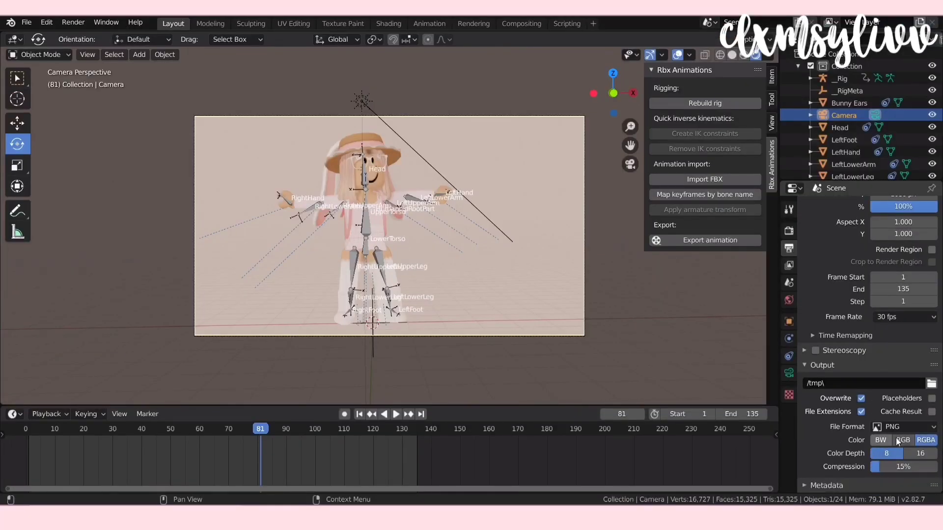
{"action": "left_click", "coordinate": [908, 429]}
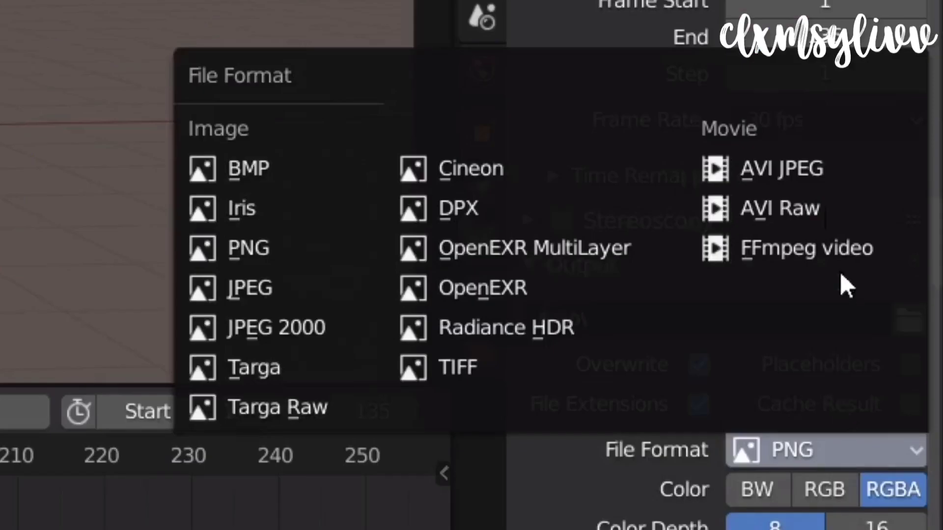
{"action": "left_click", "coordinate": [823, 166]}
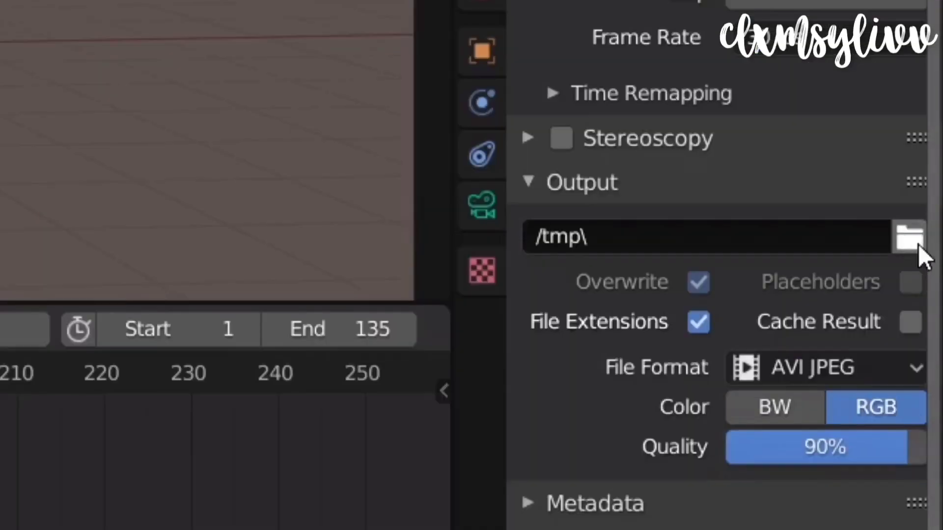
Step: Save the render output as 'mixamo tutorial' in the animations 2 folder
{"action": "left_click", "coordinate": [913, 246]}
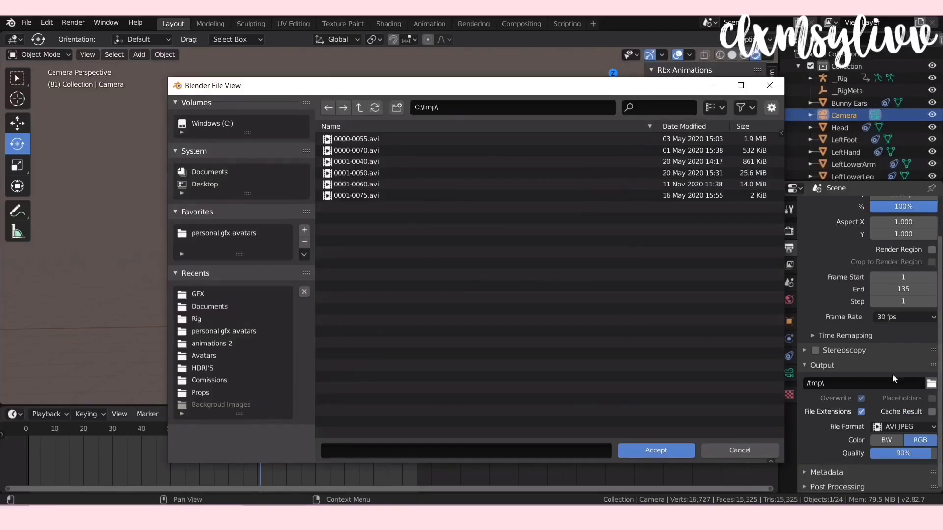
{"action": "left_click", "coordinate": [216, 343]}
{"action": "left_click", "coordinate": [426, 449]}
{"action": "type", "text": "mixamo tutorial"}
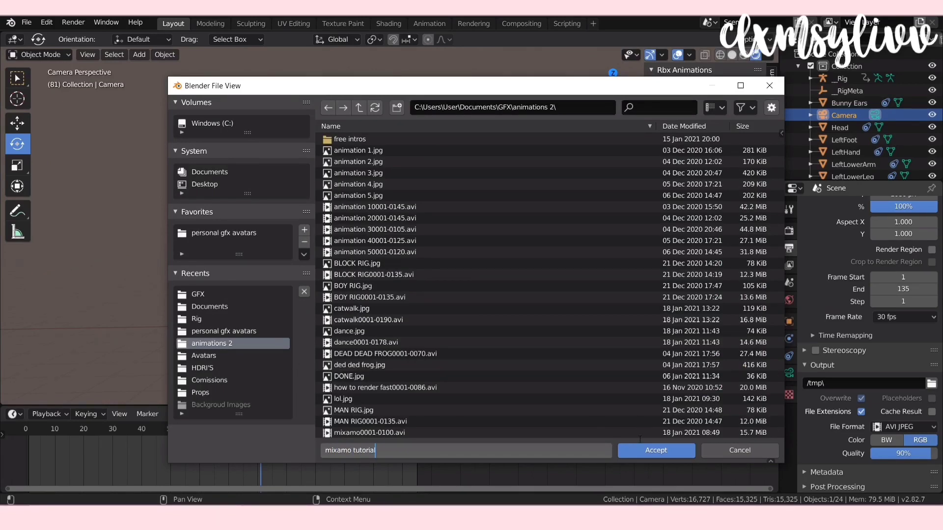
{"action": "left_click", "coordinate": [657, 451]}
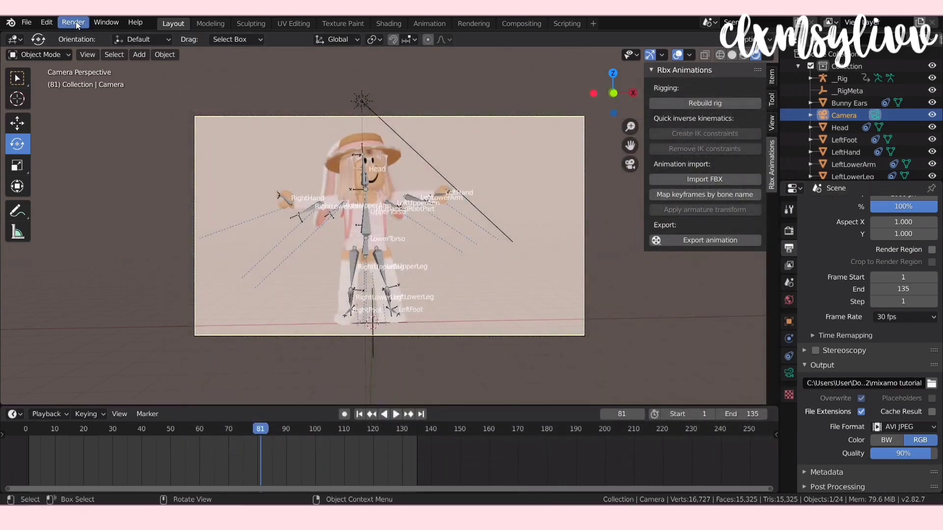